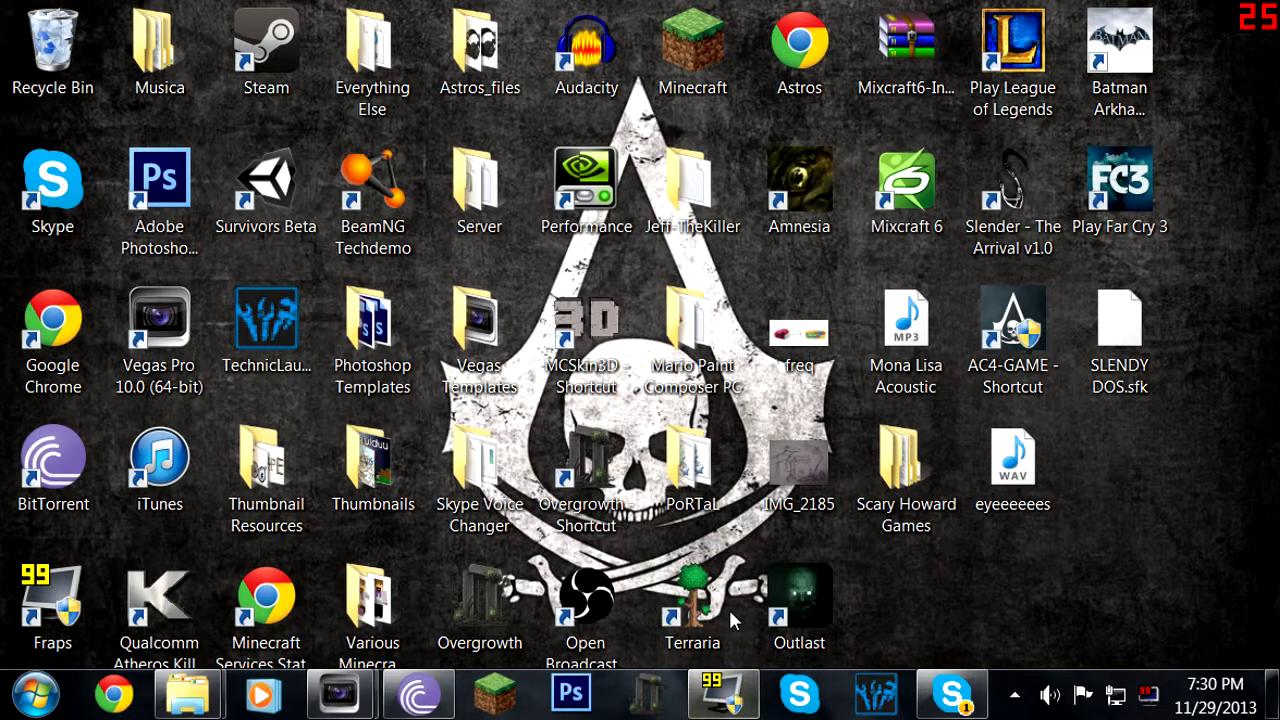
Switch to FRAPS and review the movie capture settings, repositioning its window on the desktop.
mouse_move(729, 705)
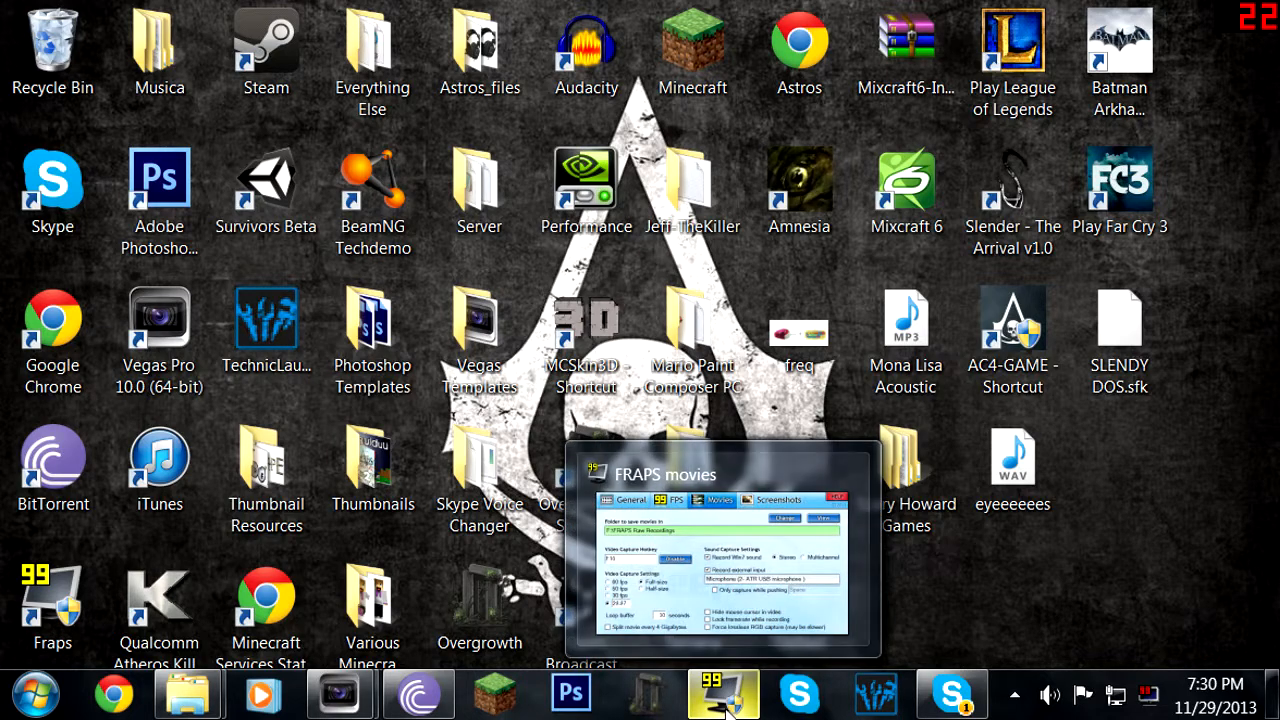
click(746, 592)
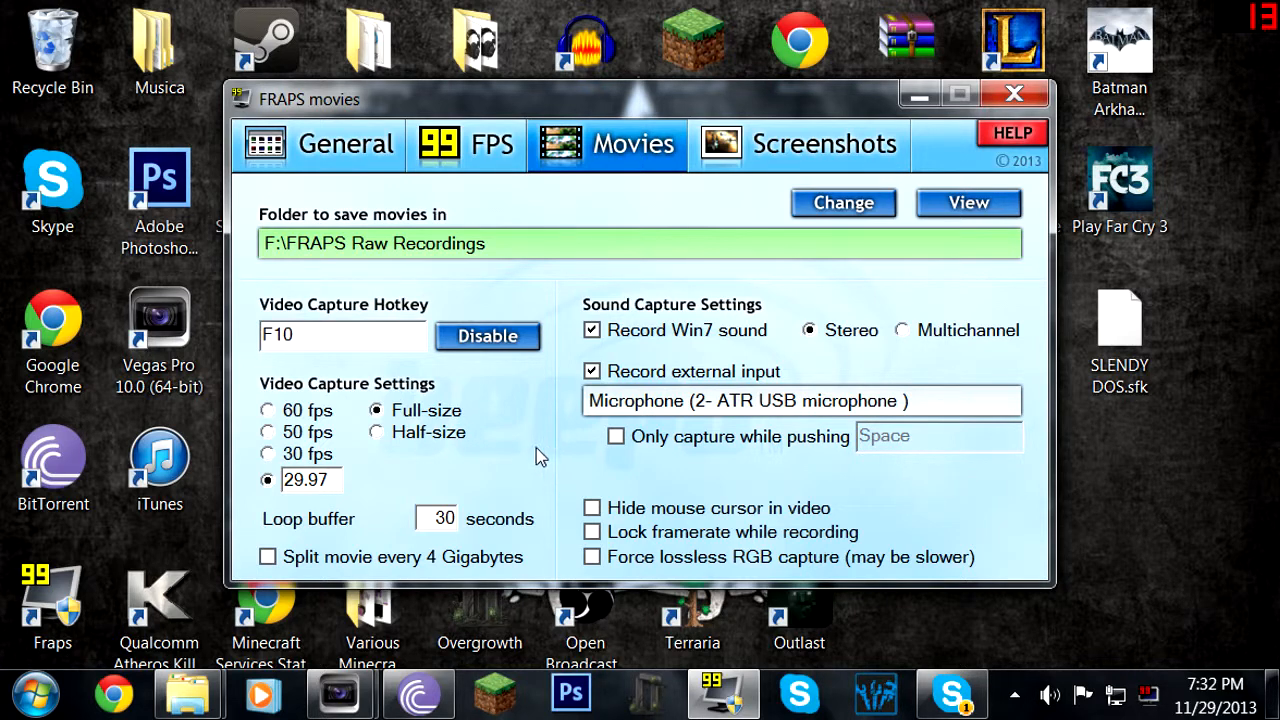
key(Tab)
drag(755, 110, 777, 240)
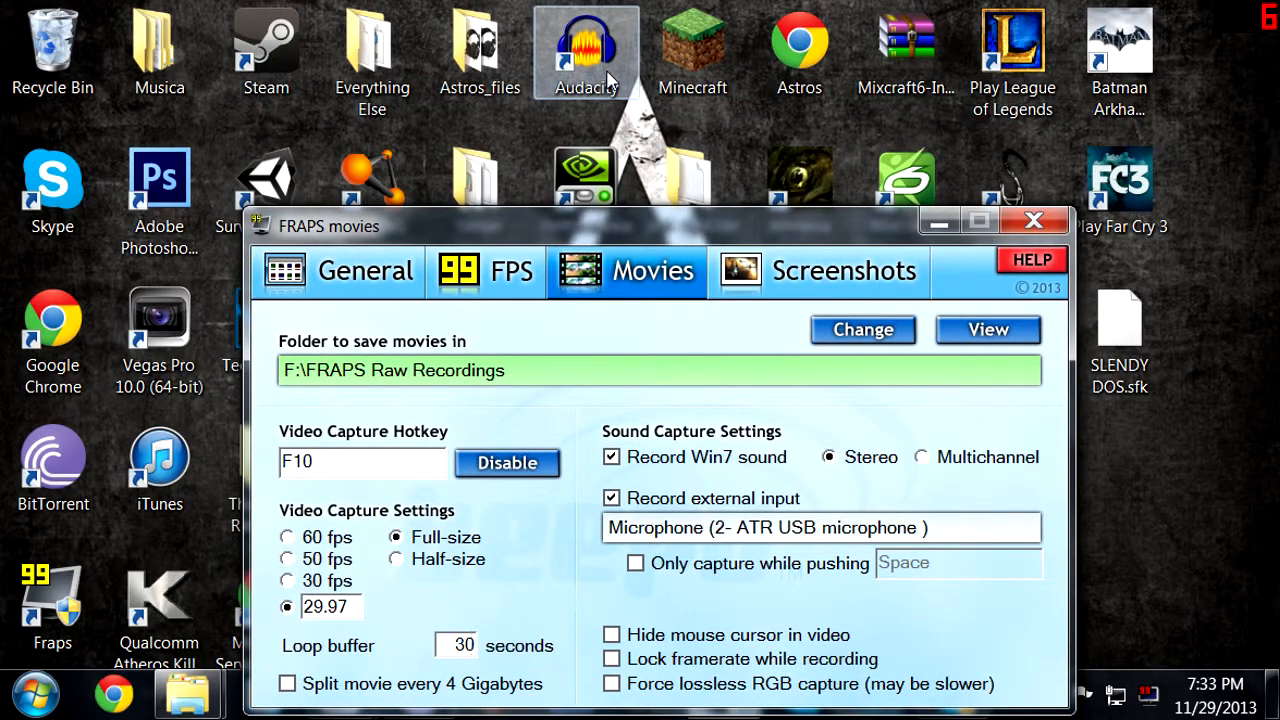
drag(700, 233, 719, 144)
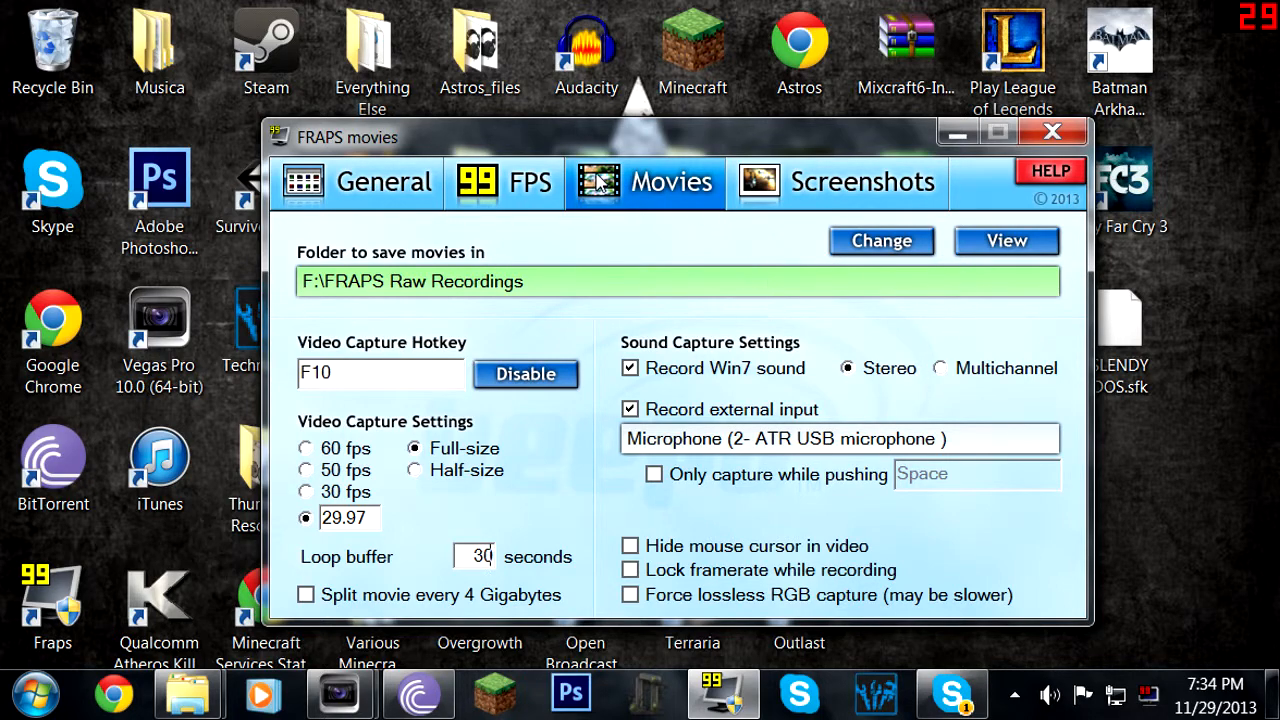
Check the FRAPS benchmark and overlay settings, return to the movie settings and minimize FRAPS.
click(556, 198)
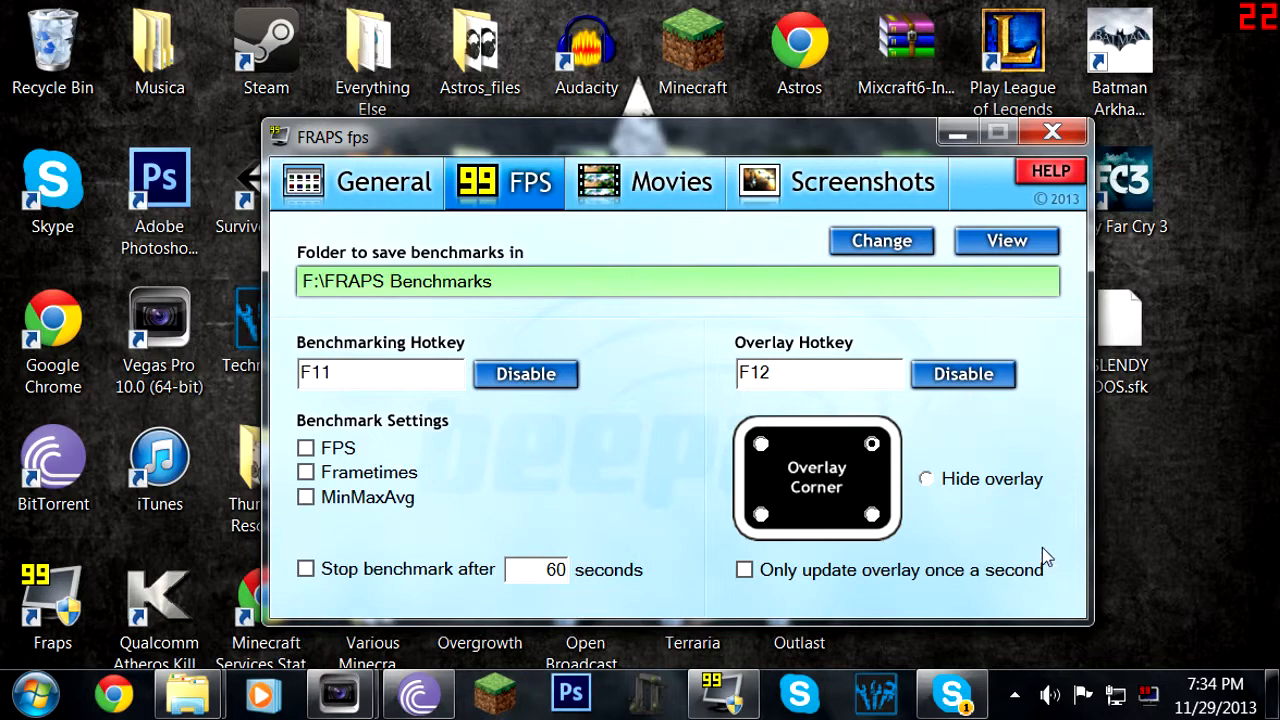
click(718, 198)
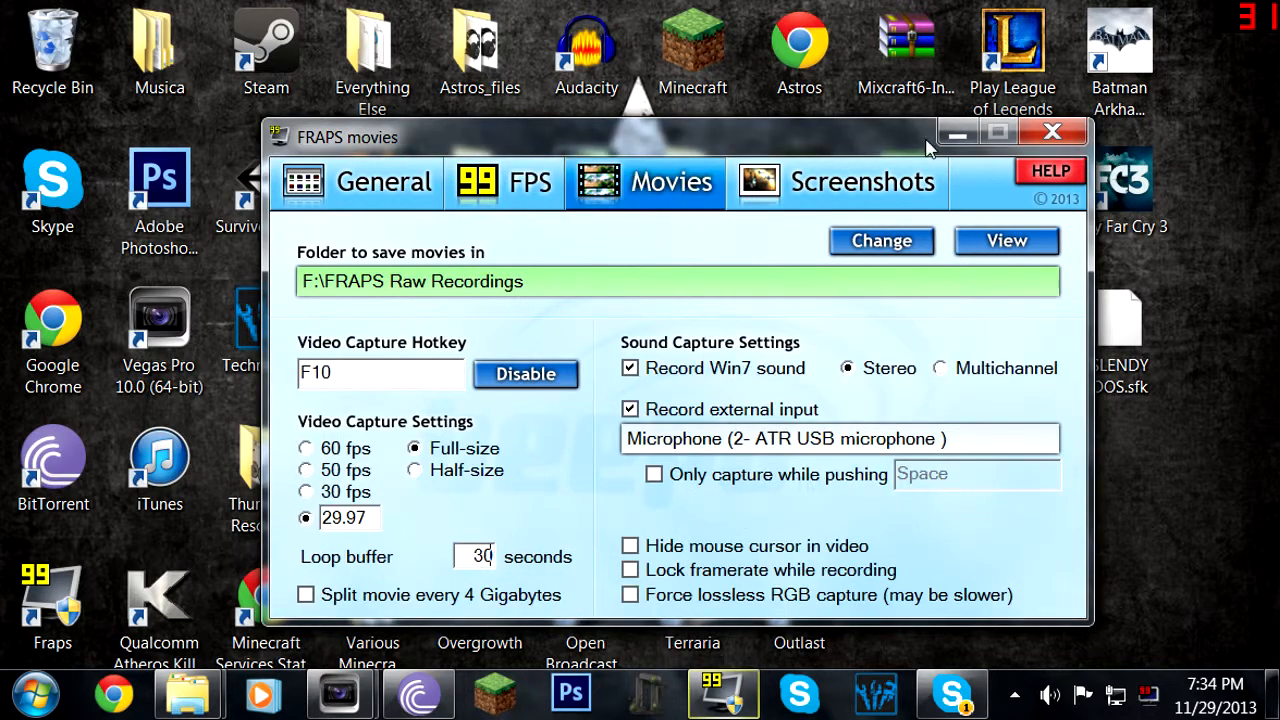
click(960, 133)
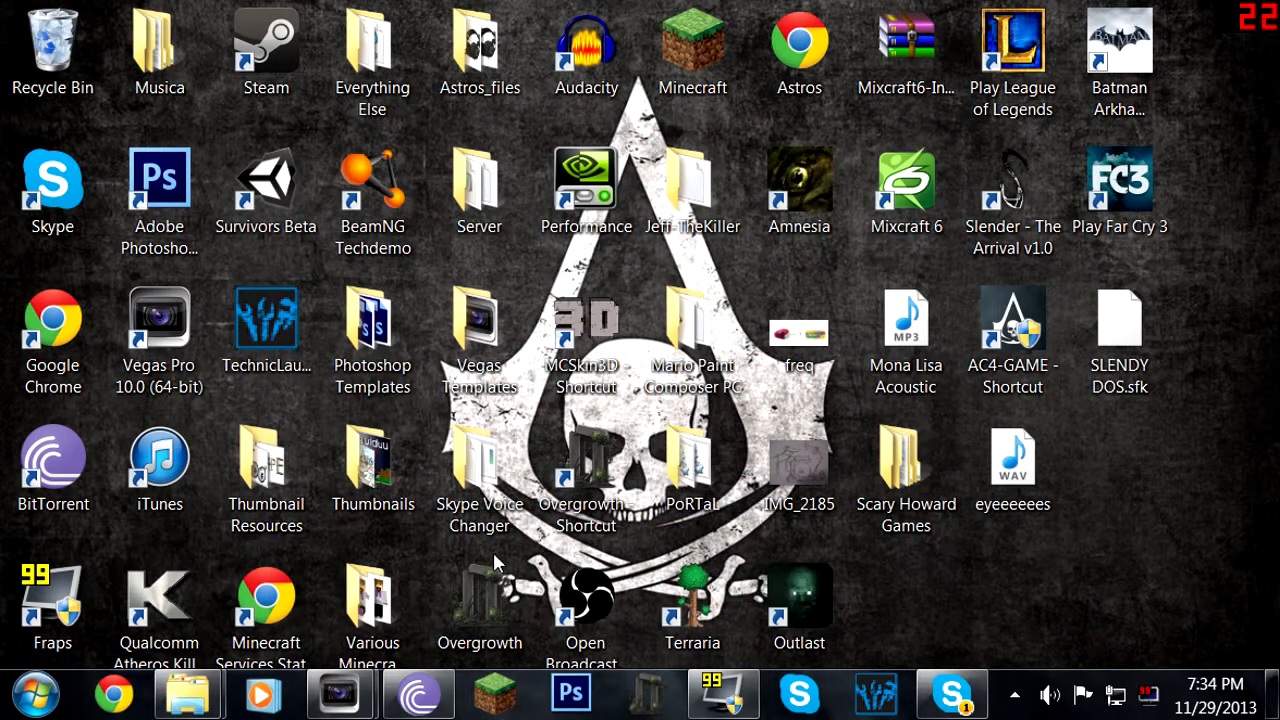
Bring up the empty Vegas Pro project, and in Windows Explorer open the FRAPS Raw Recordings folder on the Stuff (F:) drive.
mouse_move(344, 708)
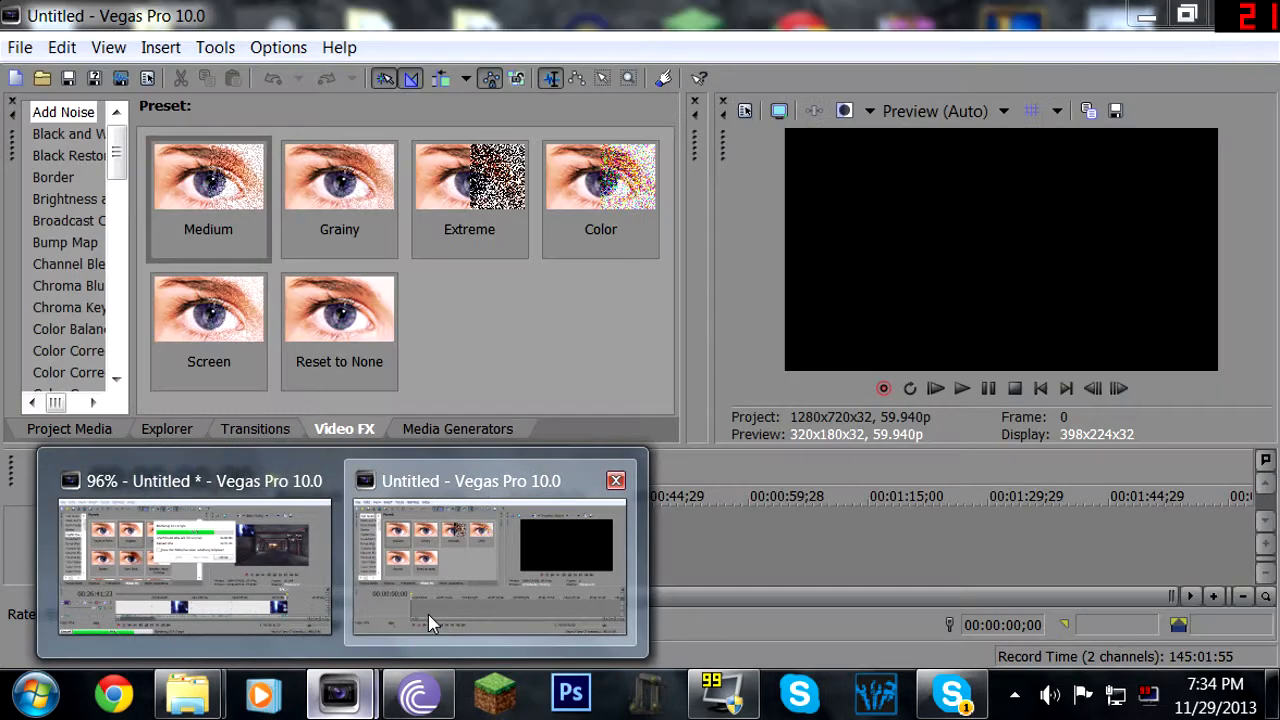
click(428, 614)
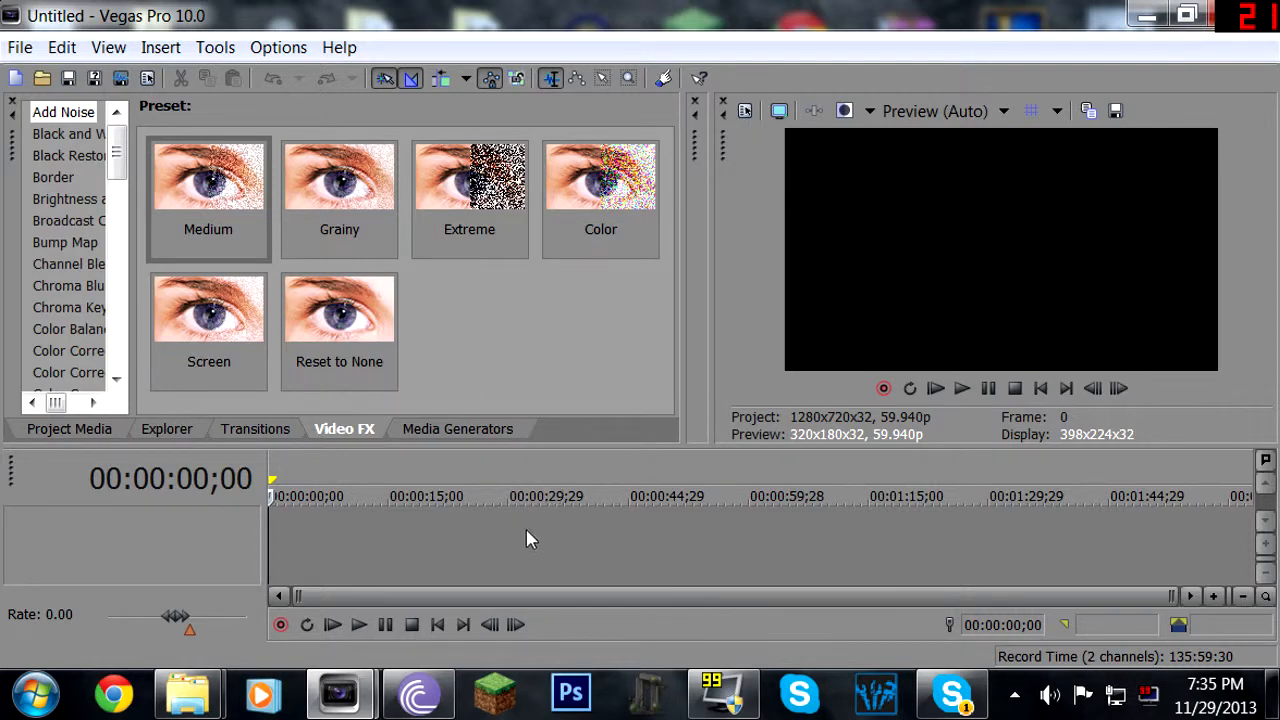
click(210, 688)
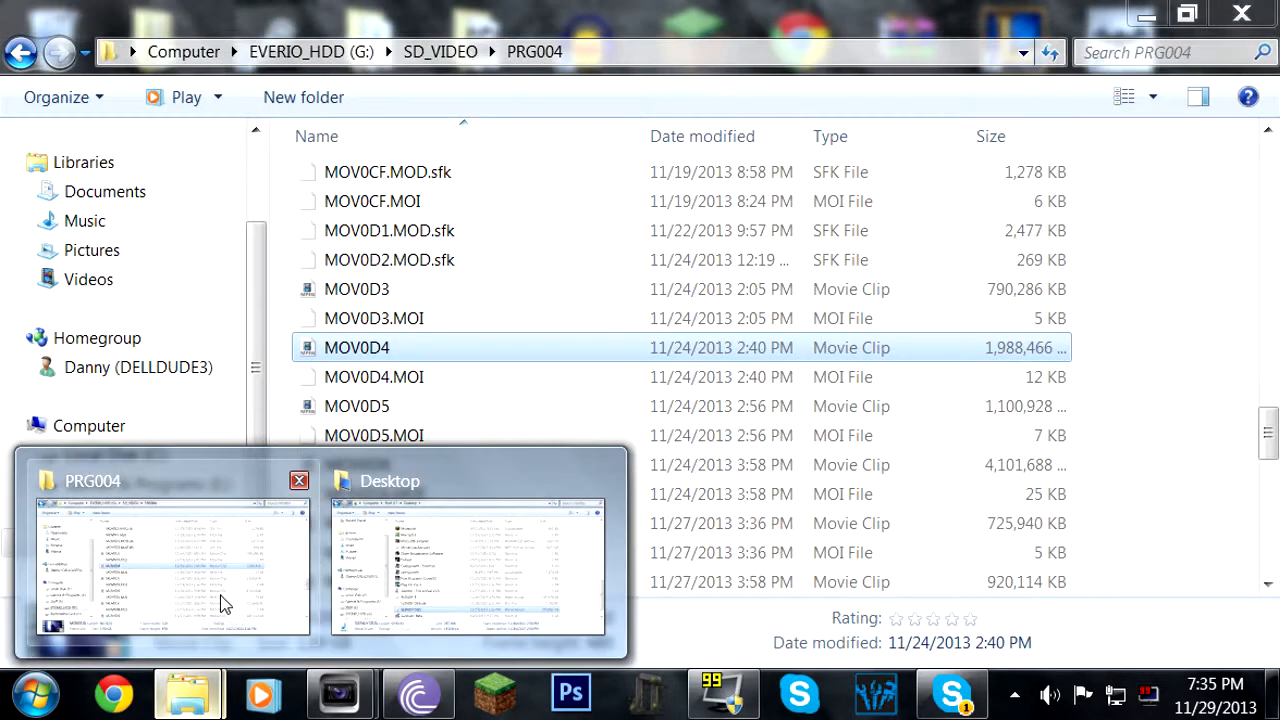
click(223, 595)
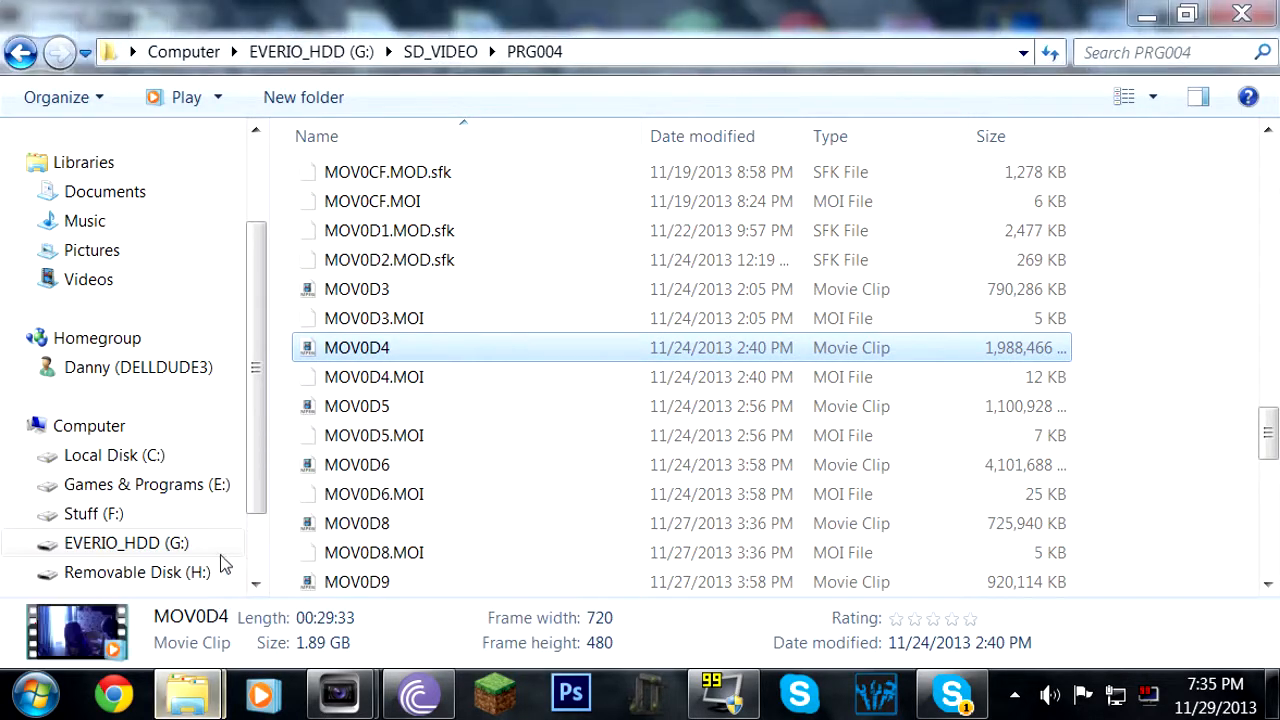
click(145, 515)
click(398, 408)
double_click(398, 408)
Browse the FRAPS raw recordings to find a gameplay clip for the project.
scroll(724, 362, down, 10)
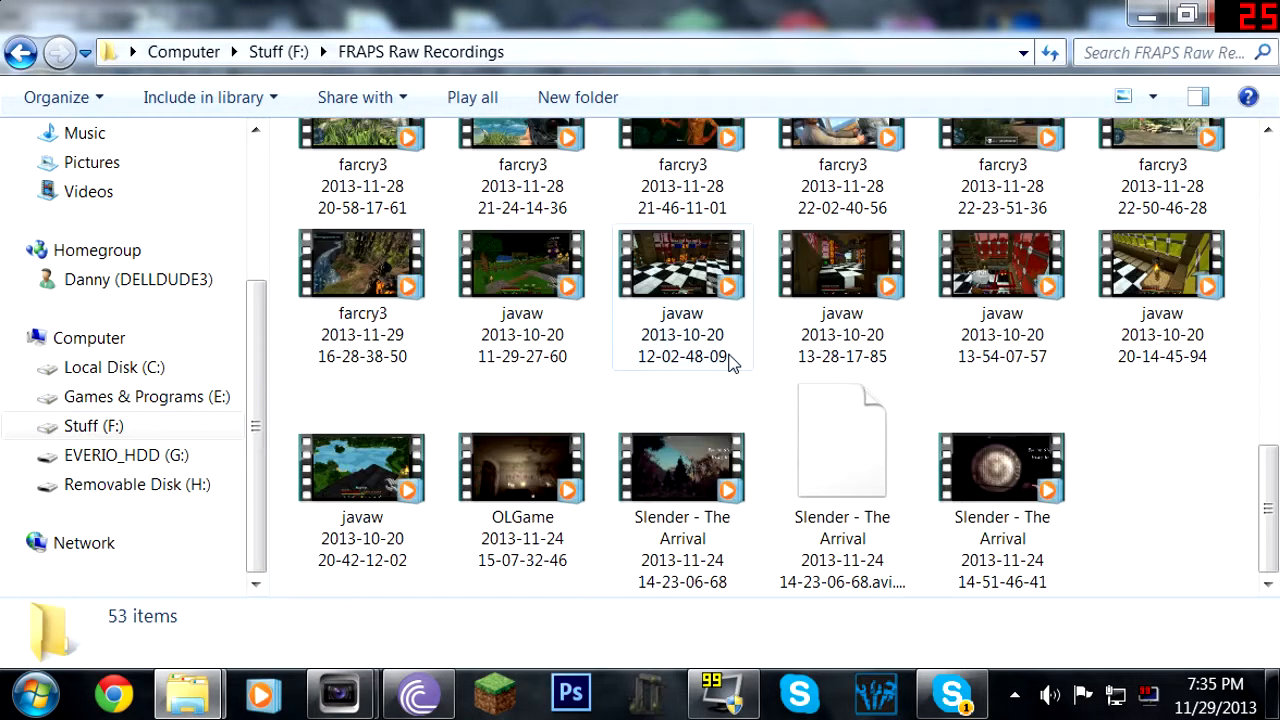
scroll(730, 365, up, 10)
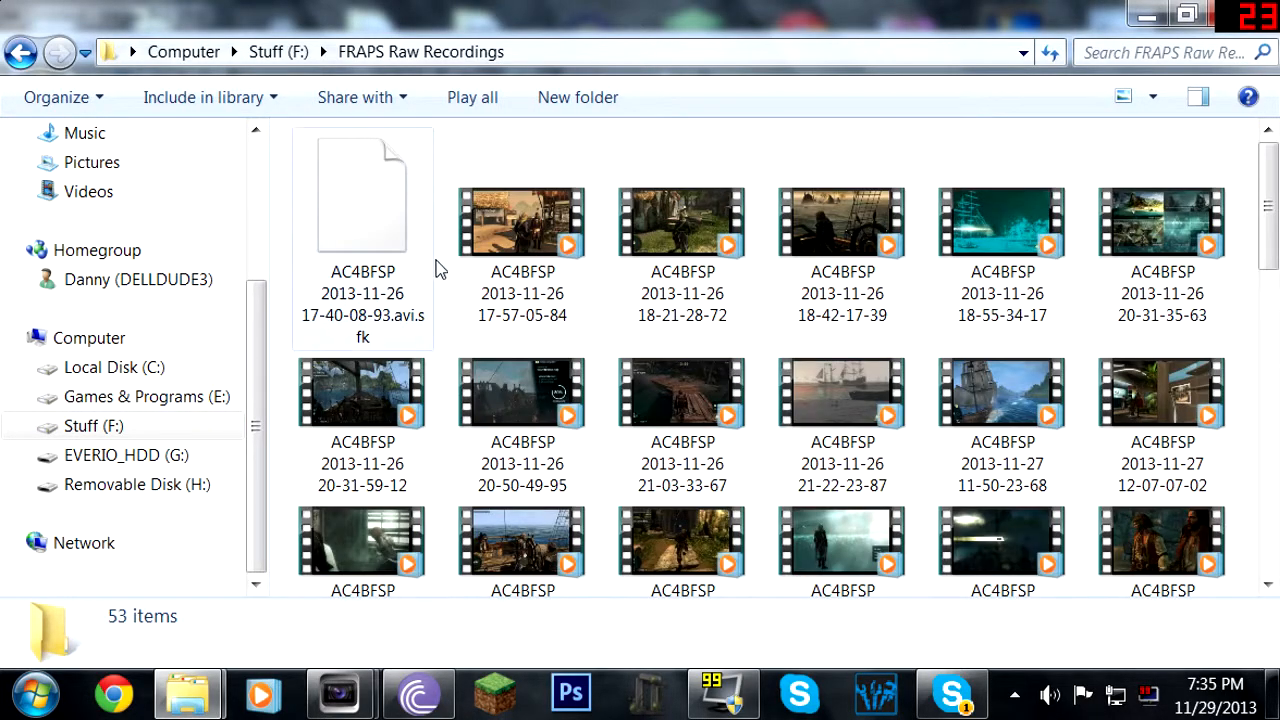
scroll(522, 305, down, 10)
scroll(860, 465, up, 10)
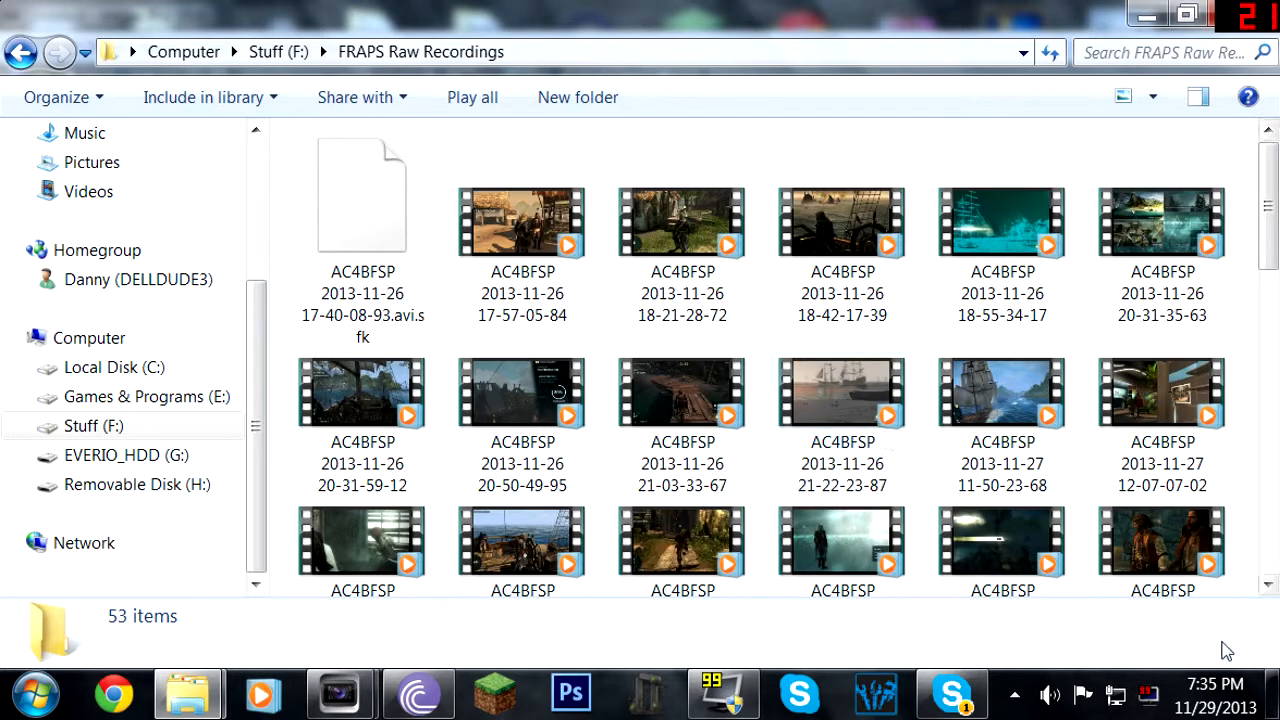
scroll(940, 410, down, 5)
scroll(960, 393, down, 5)
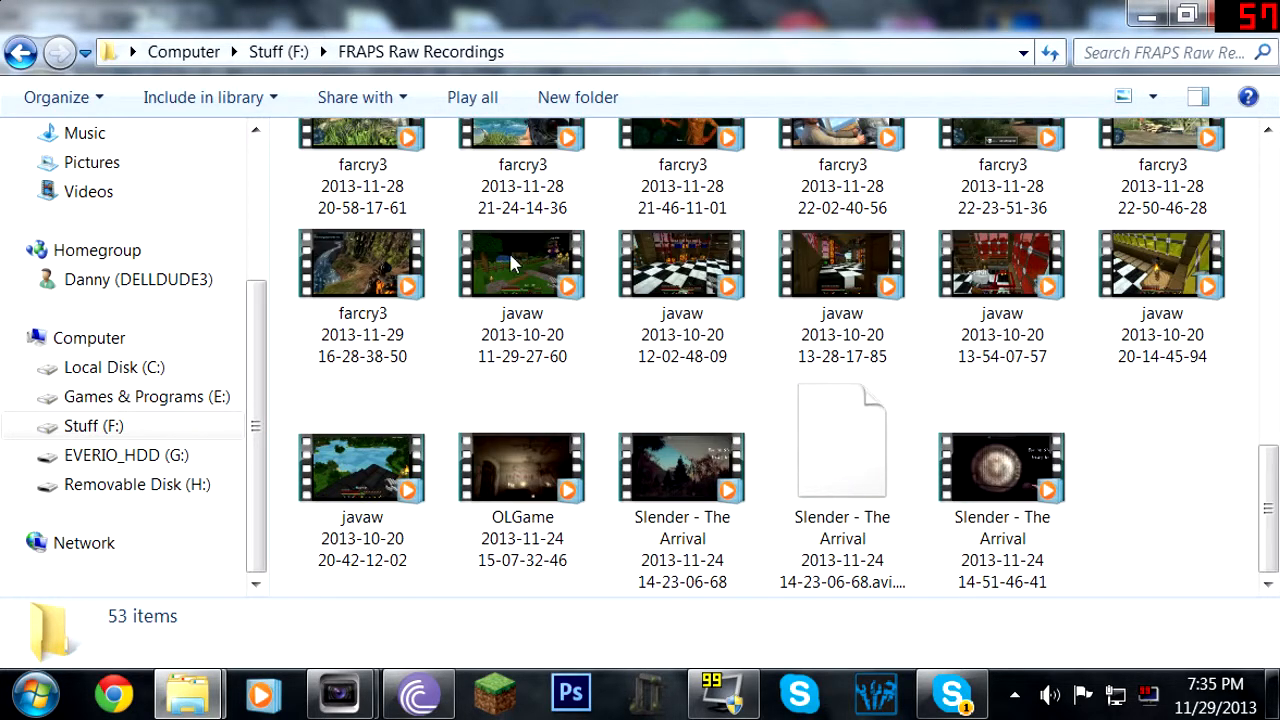
scroll(600, 558, up, 10)
scroll(572, 578, down, 3)
scroll(572, 578, up, 5)
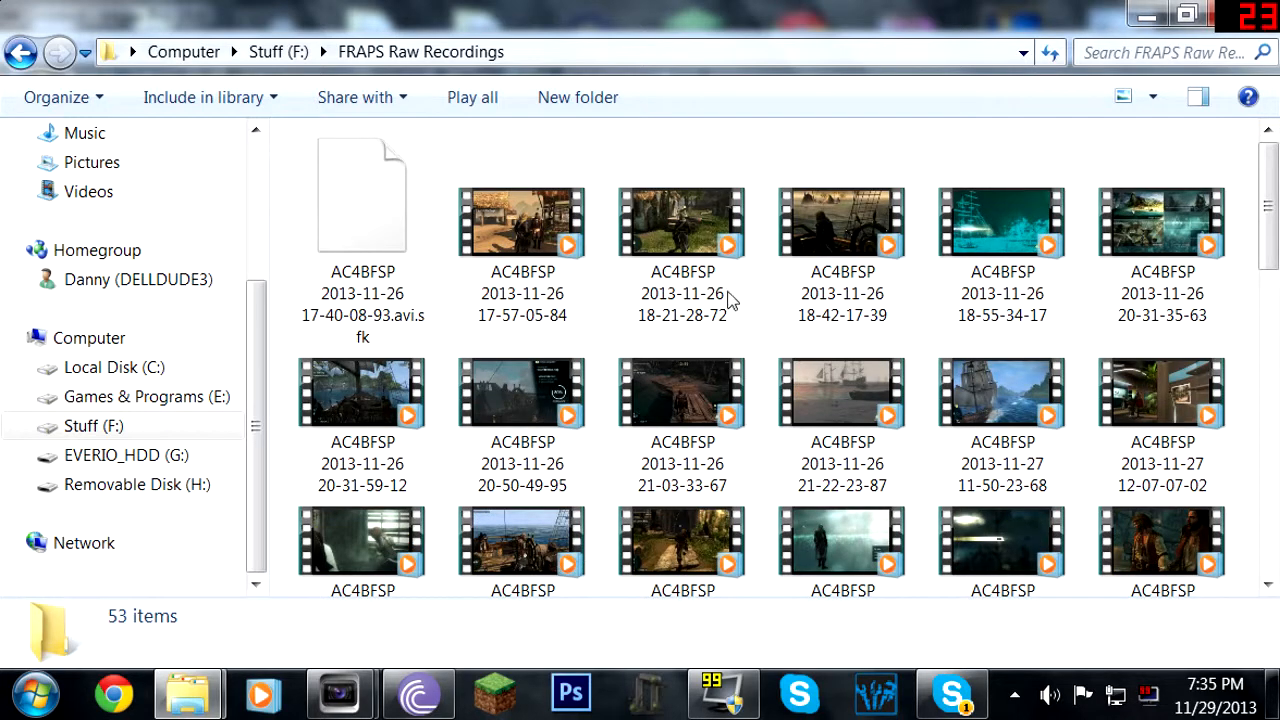
scroll(531, 443, down, 3)
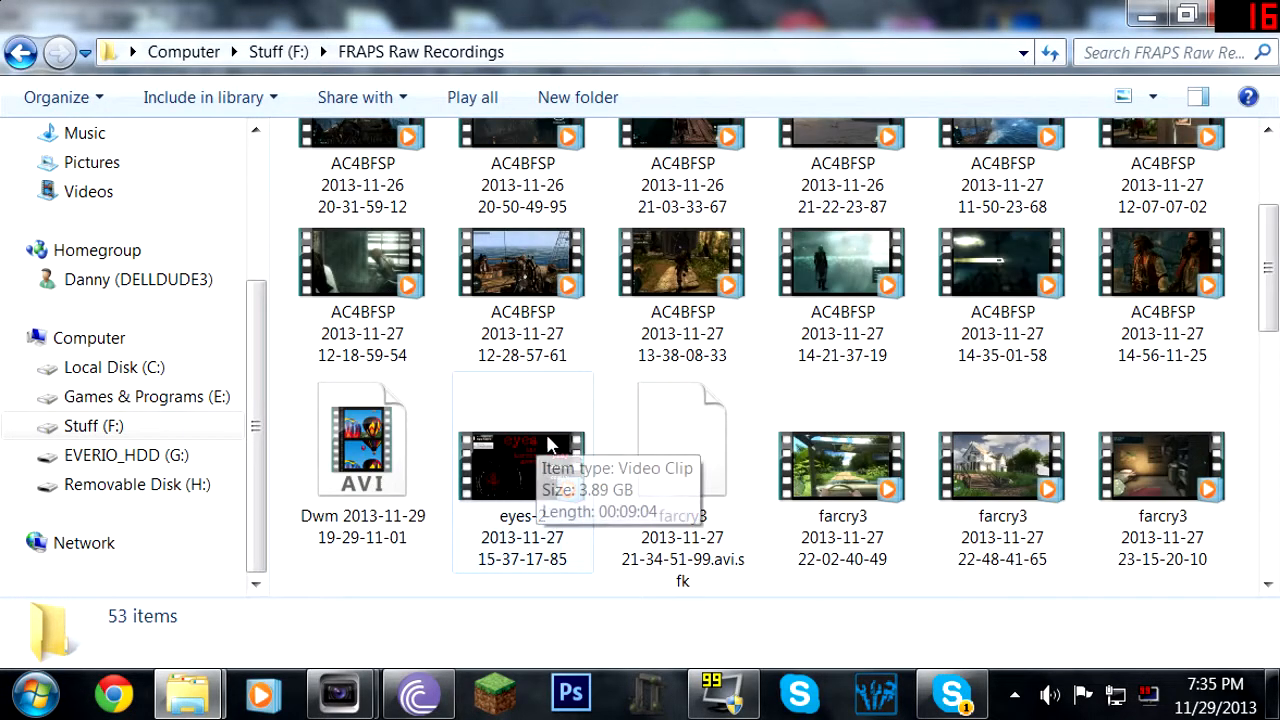
scroll(240, 343, up, 3)
scroll(263, 352, down, 4)
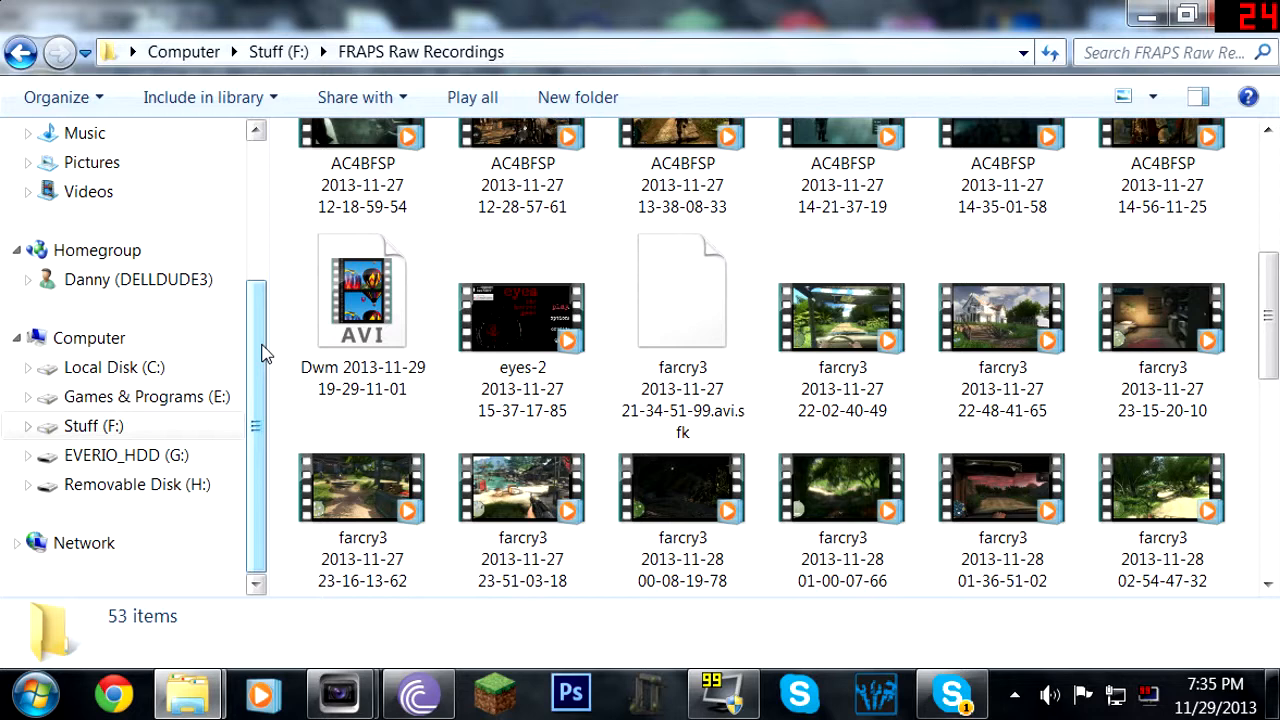
scroll(263, 352, up, 1)
click(817, 422)
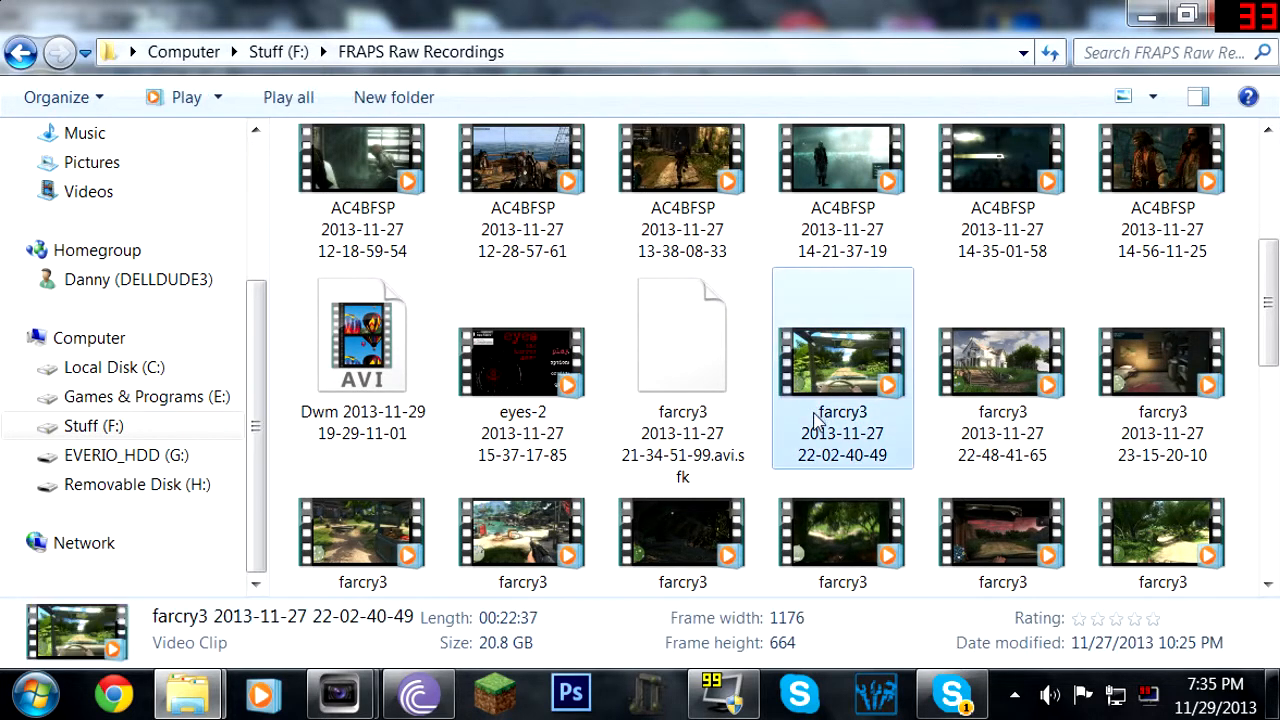
drag(842, 380, 180, 553)
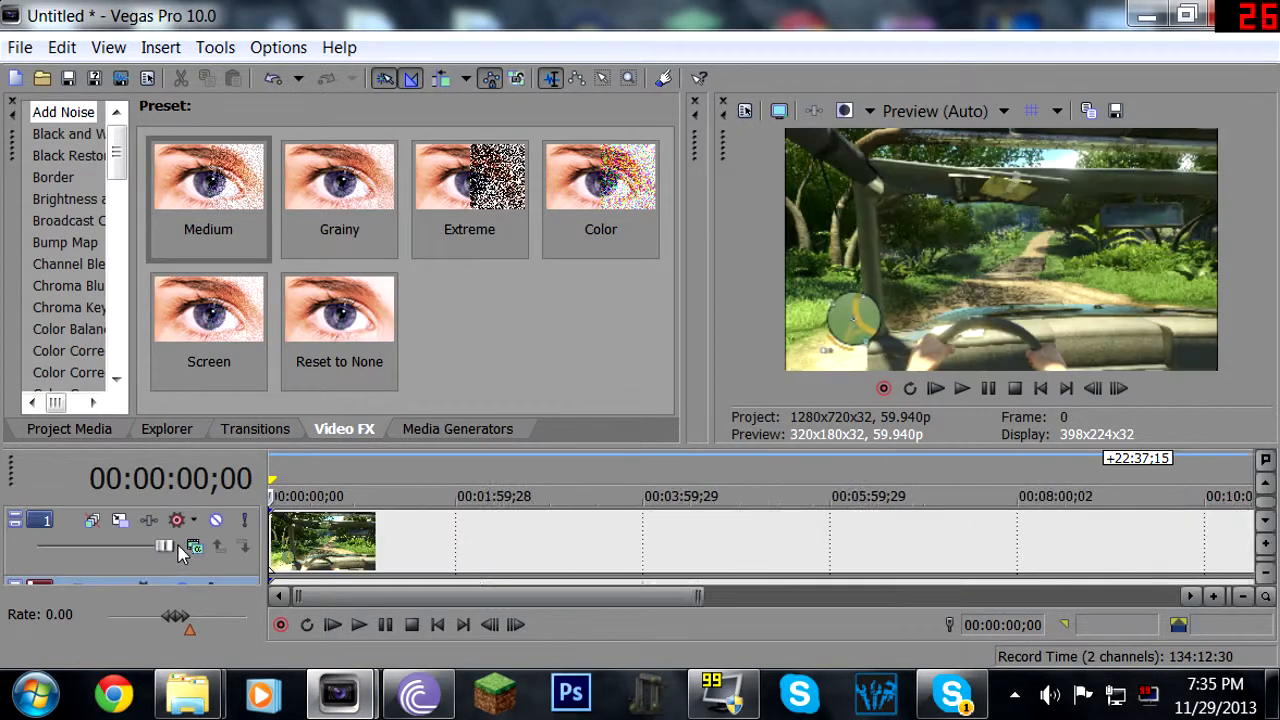
click(420, 552)
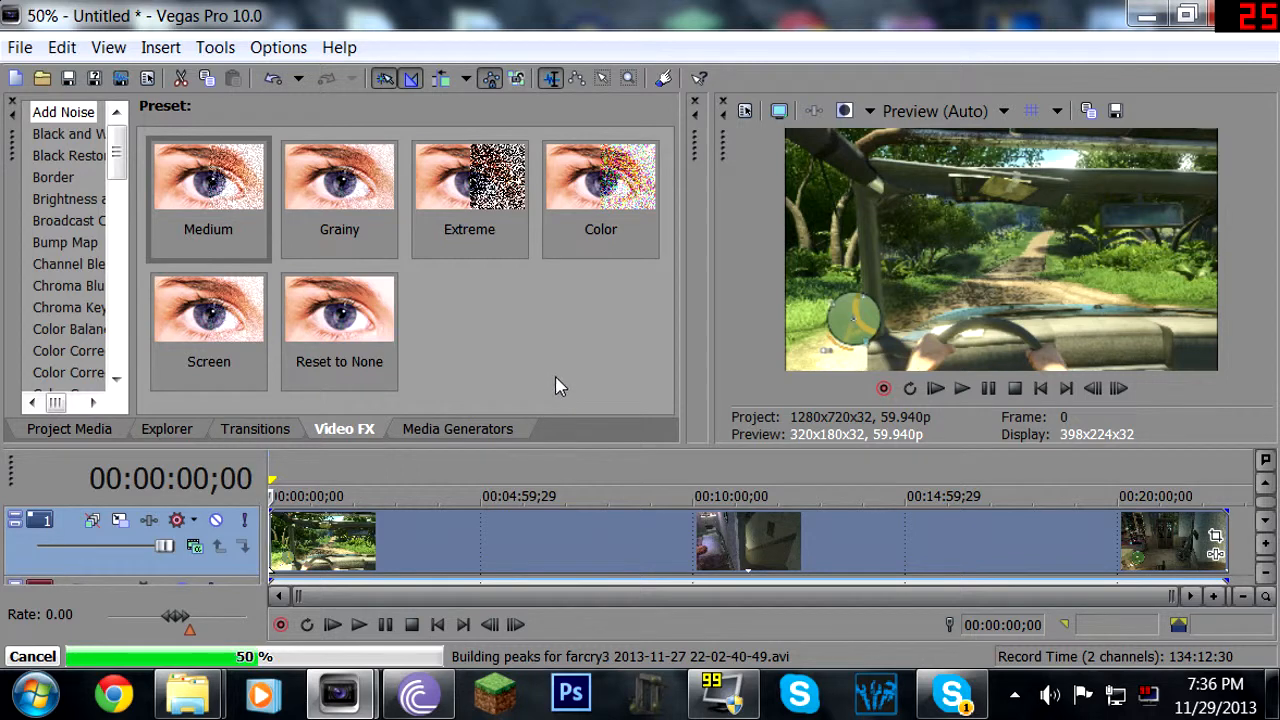
scroll(468, 582, up, 4)
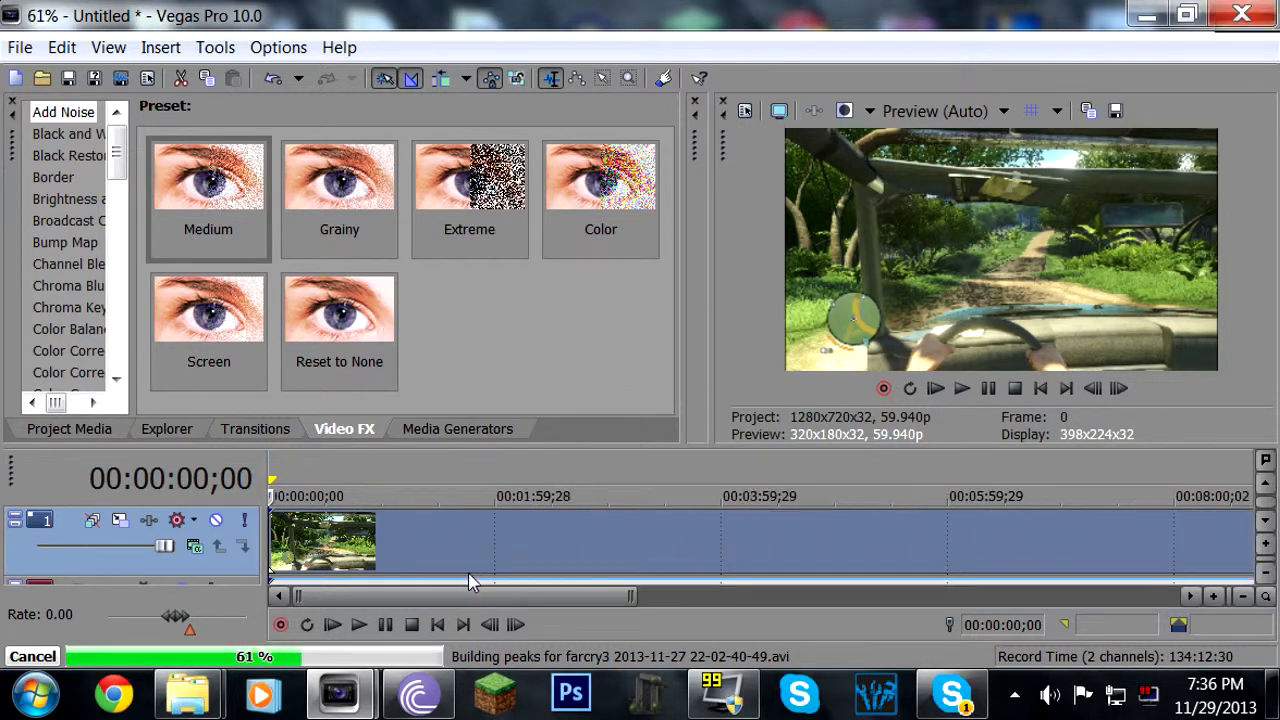
scroll(532, 547, down, 5)
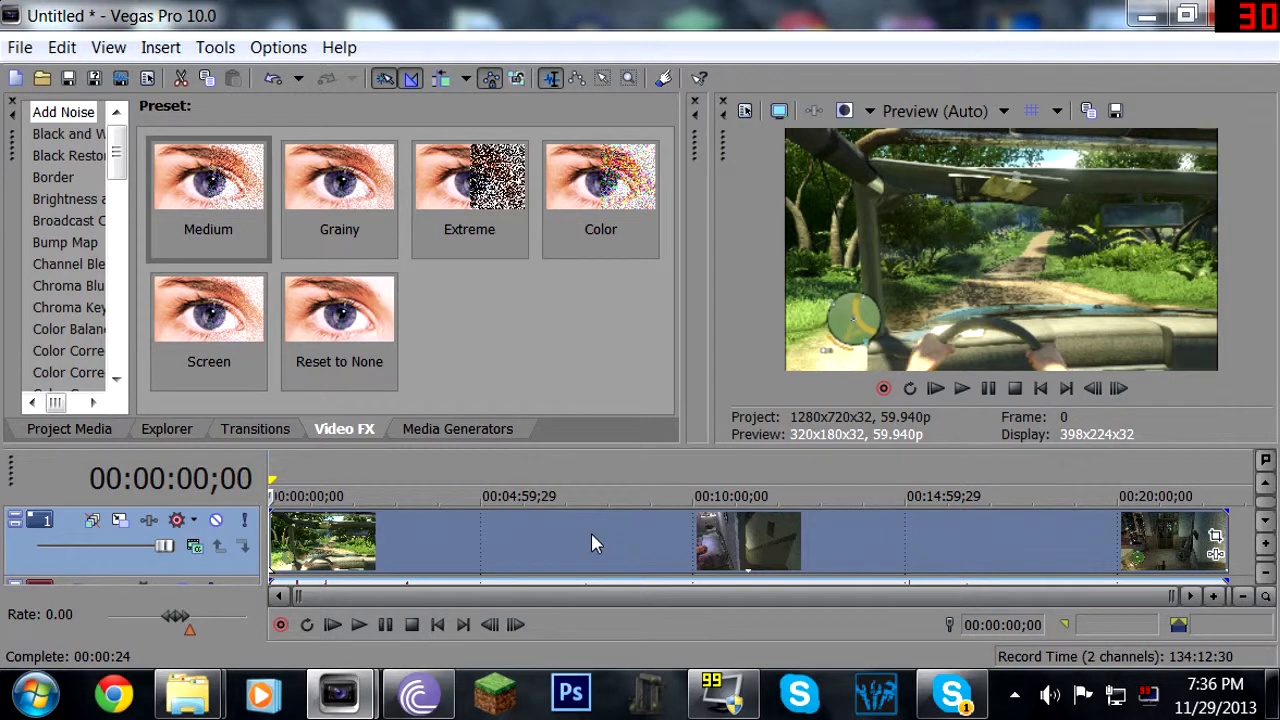
In the video event's properties, turn off Maintain aspect ratio, turn on Reduce interlace flicker and select Disable resample.
right_click(522, 560)
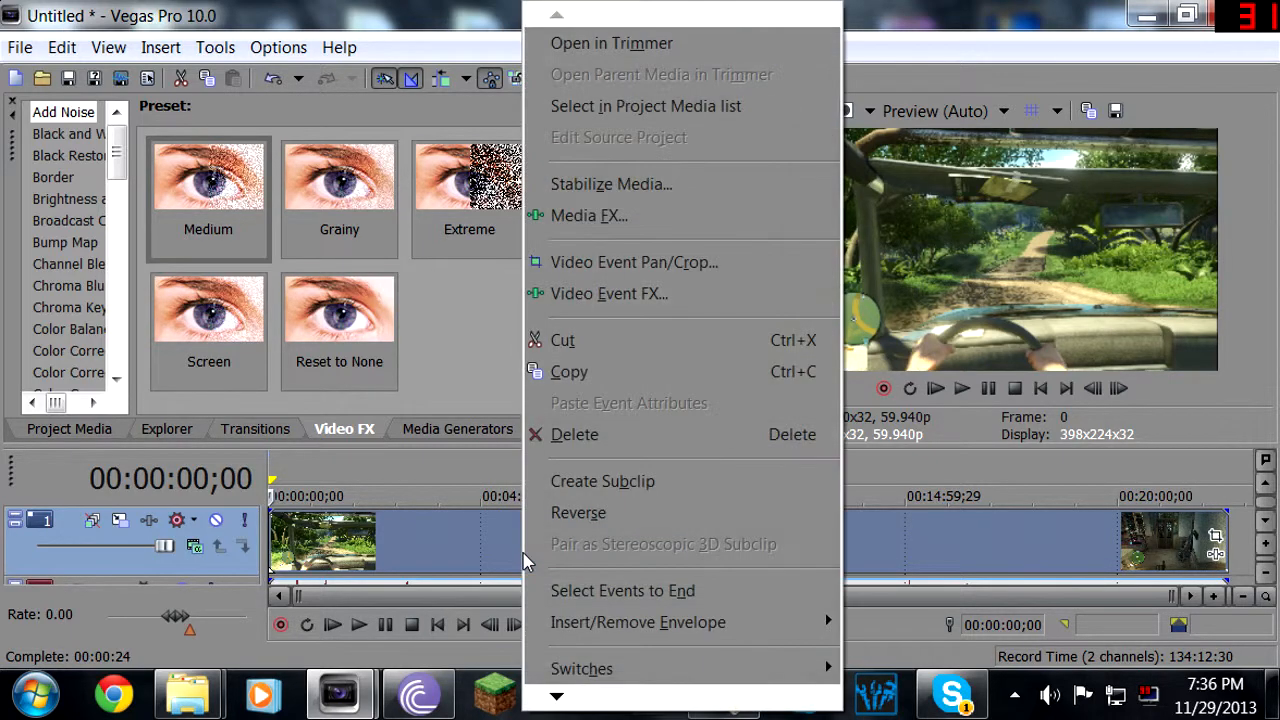
mouse_move(557, 695)
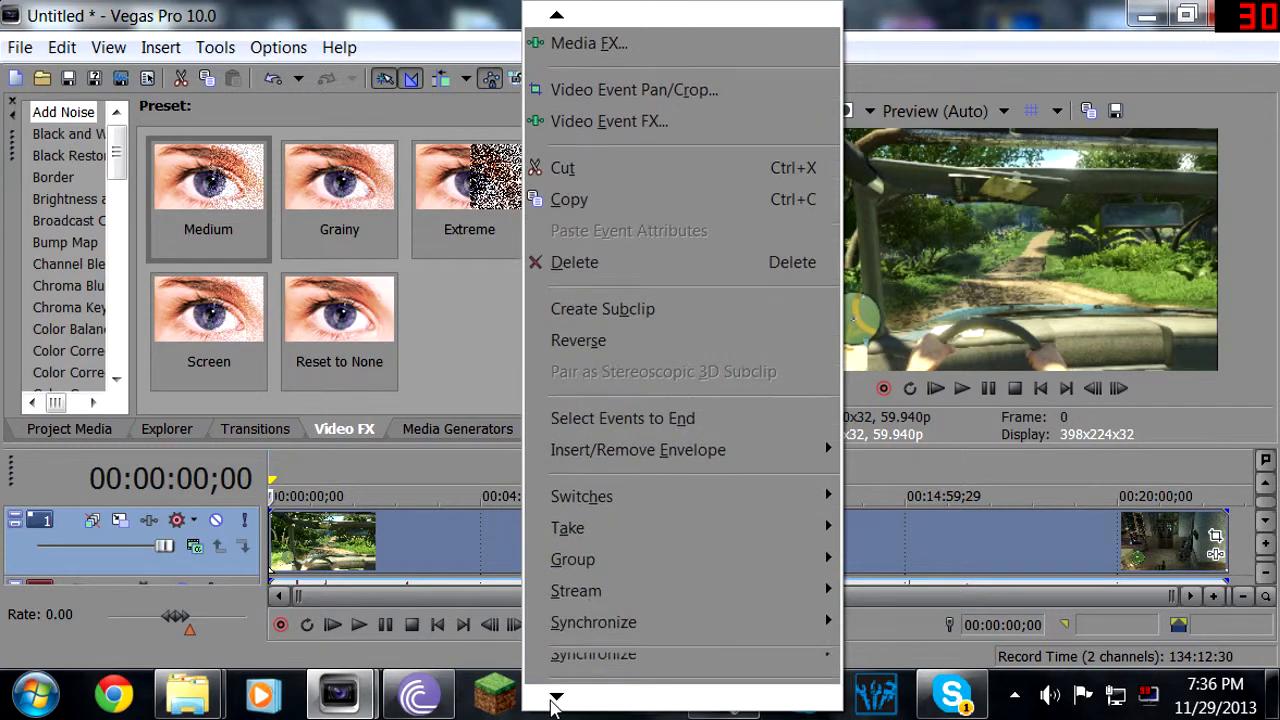
click(585, 669)
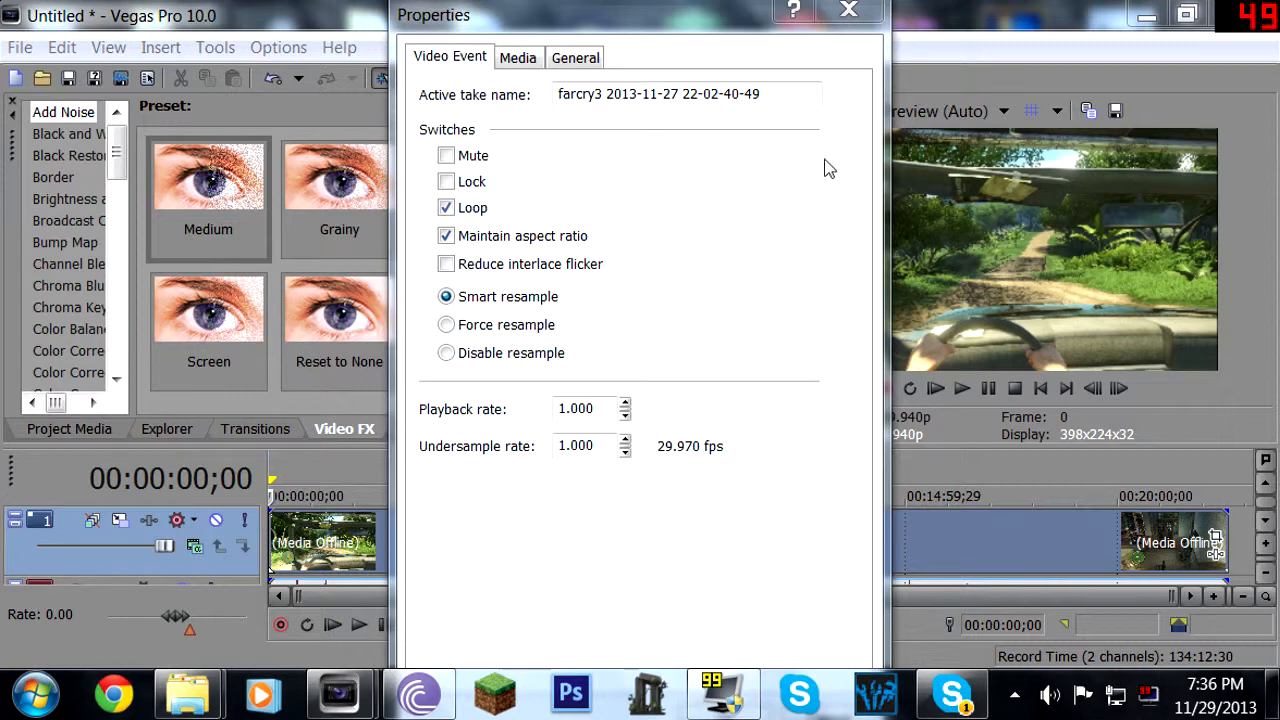
click(446, 237)
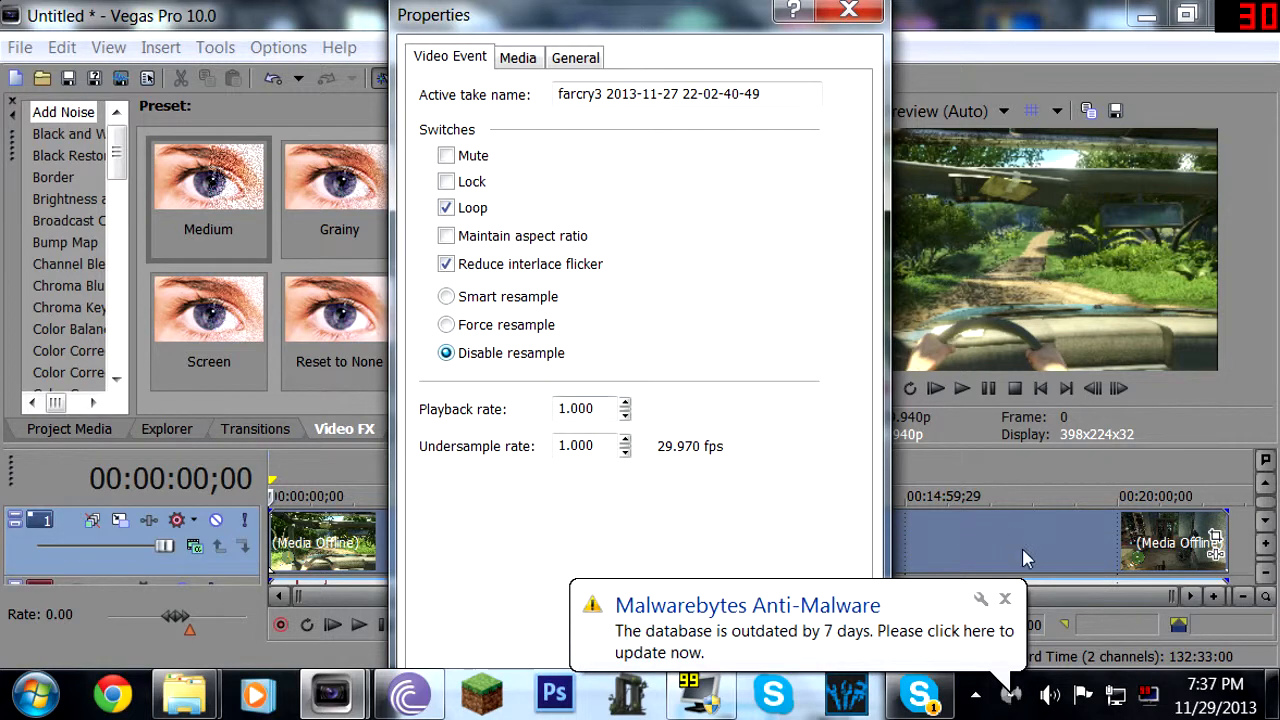
click(1005, 598)
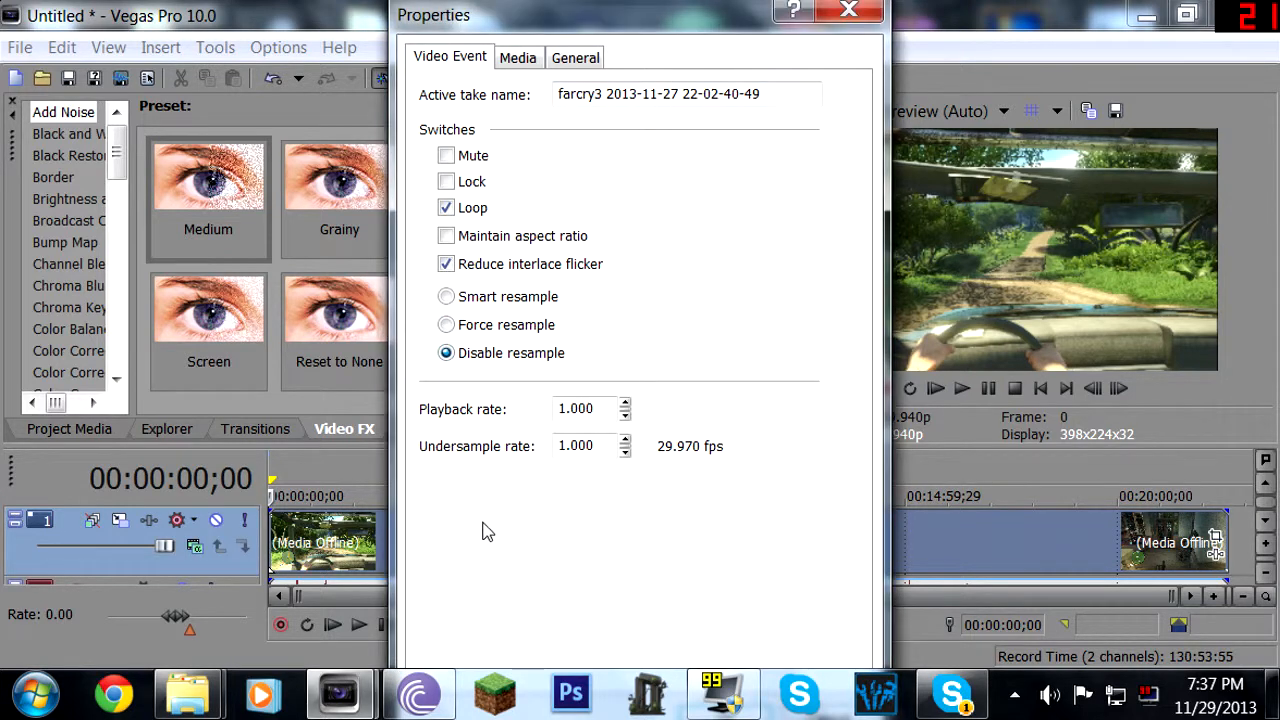
key(Escape)
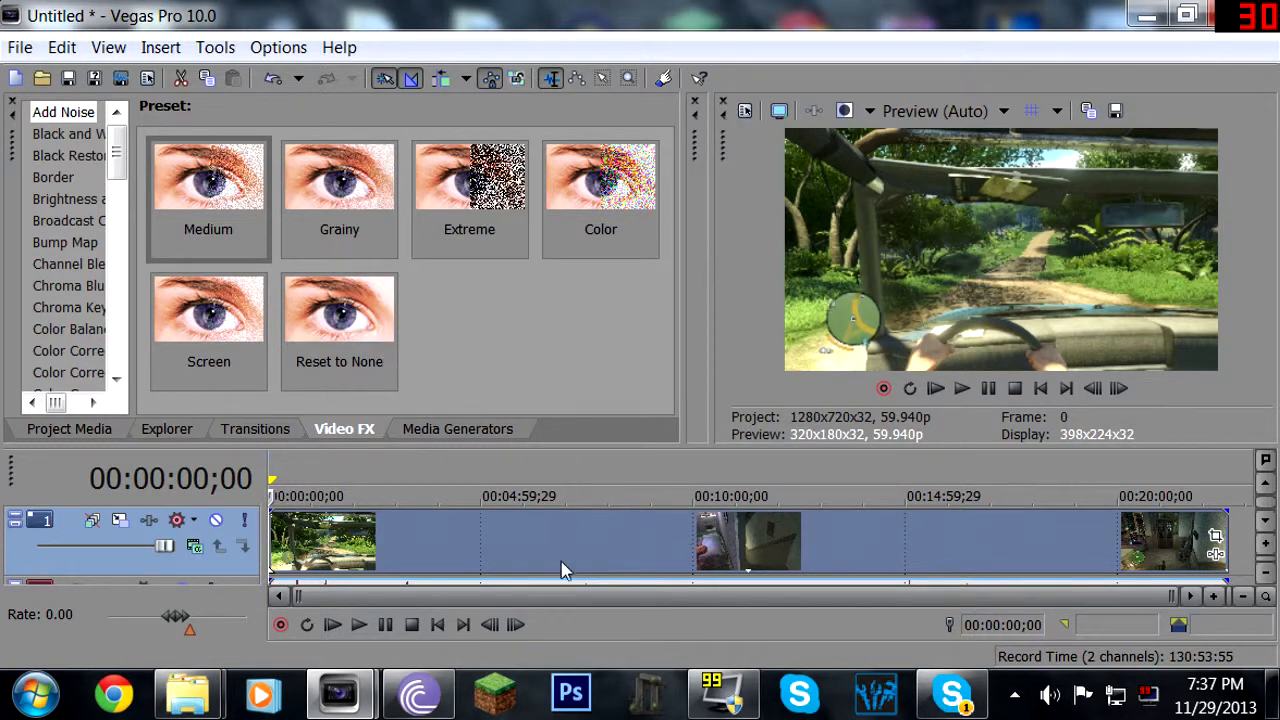
Select the Youtube Stuff template in the project's video properties and check its width and height.
click(745, 113)
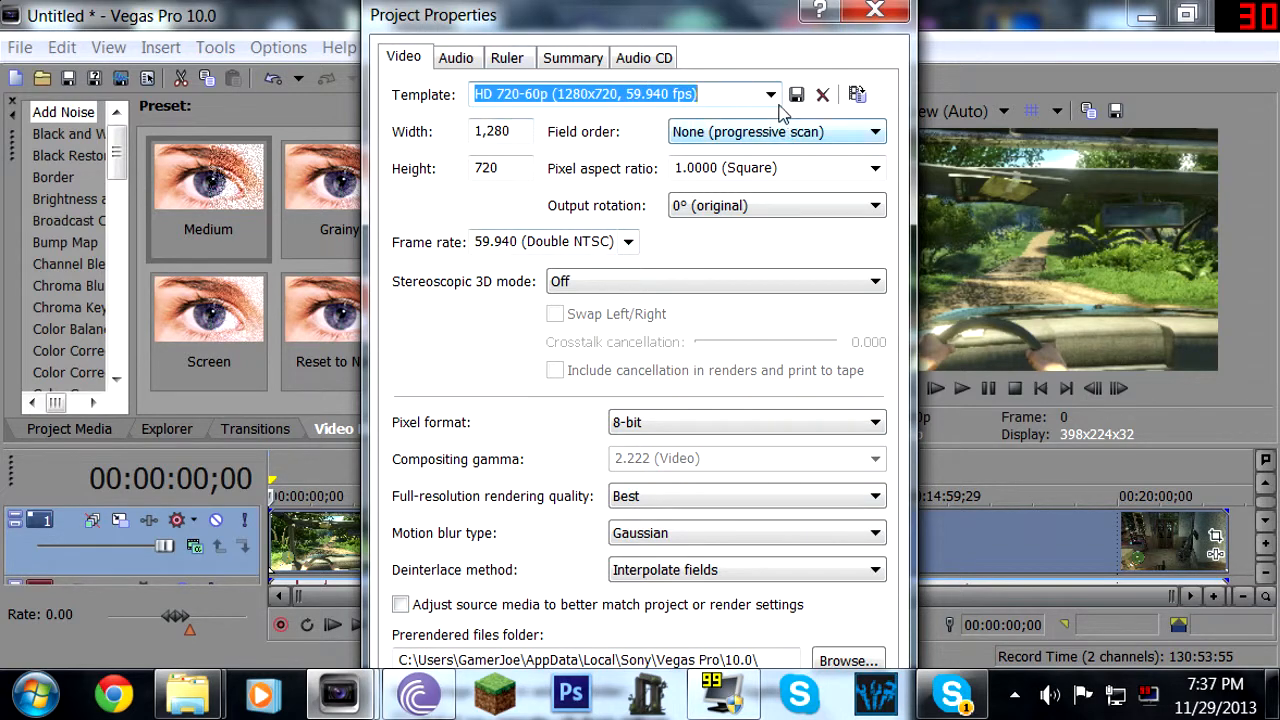
click(771, 95)
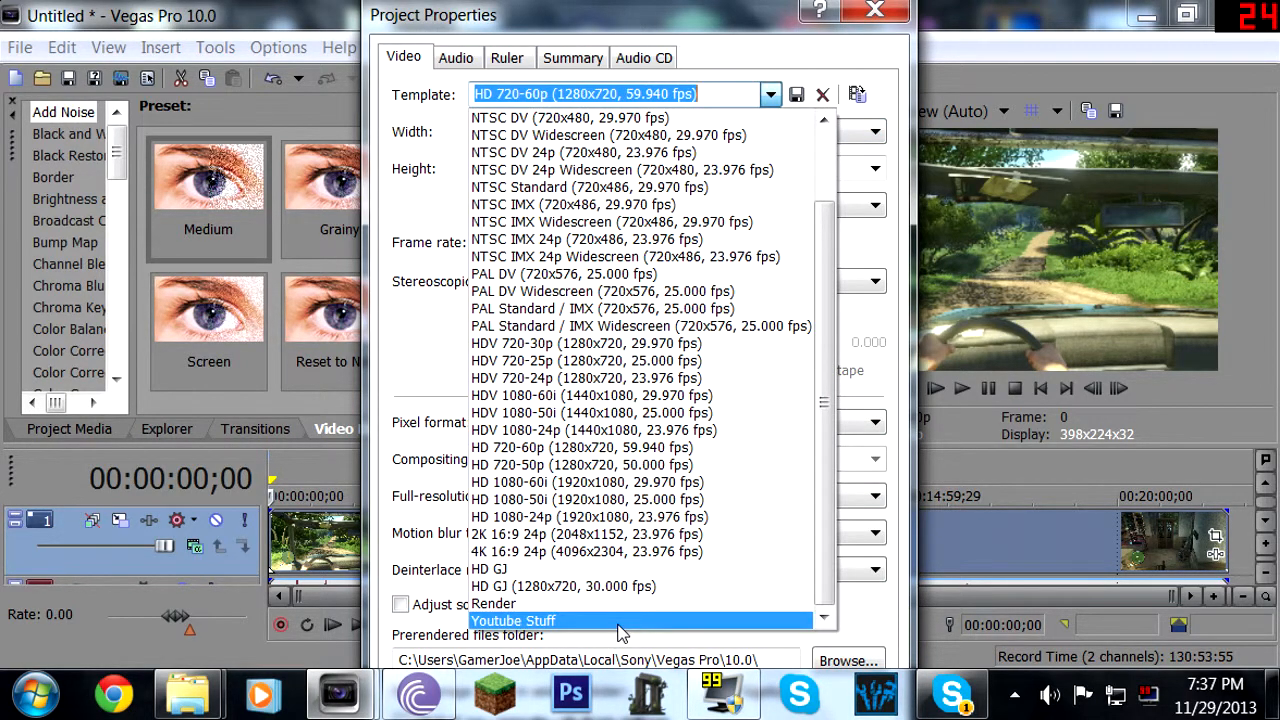
click(617, 625)
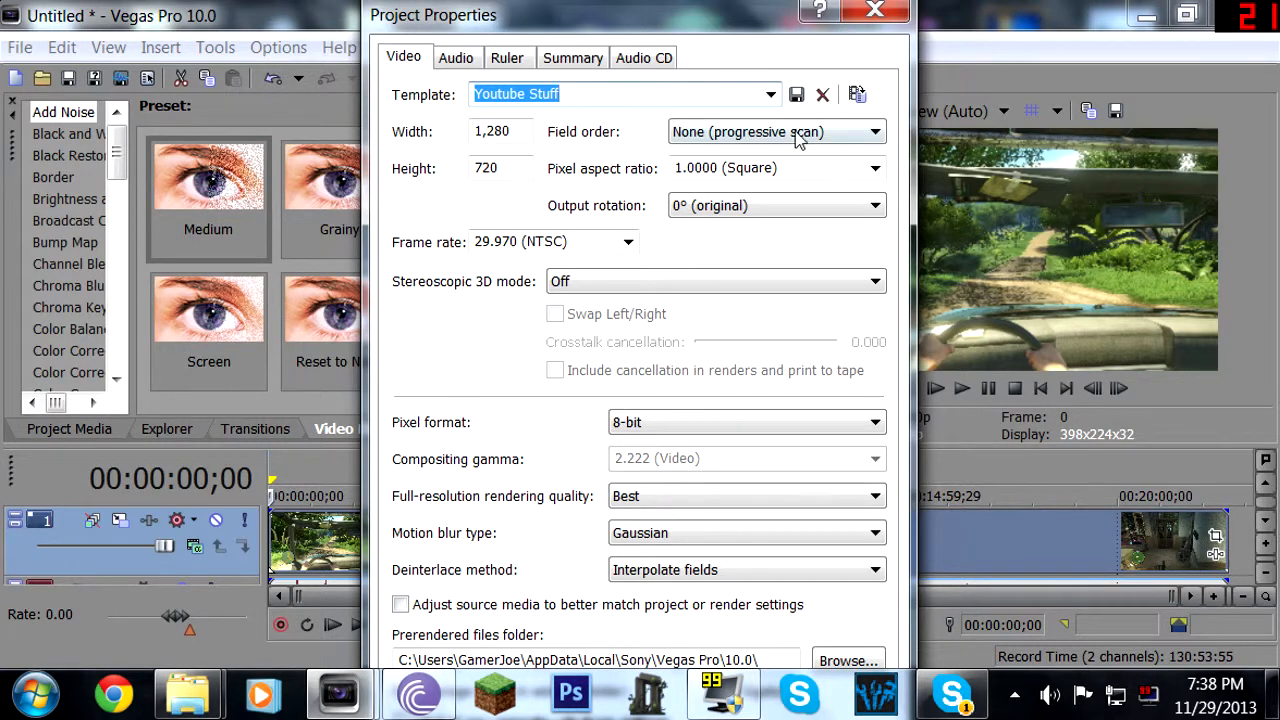
click(517, 132)
click(517, 168)
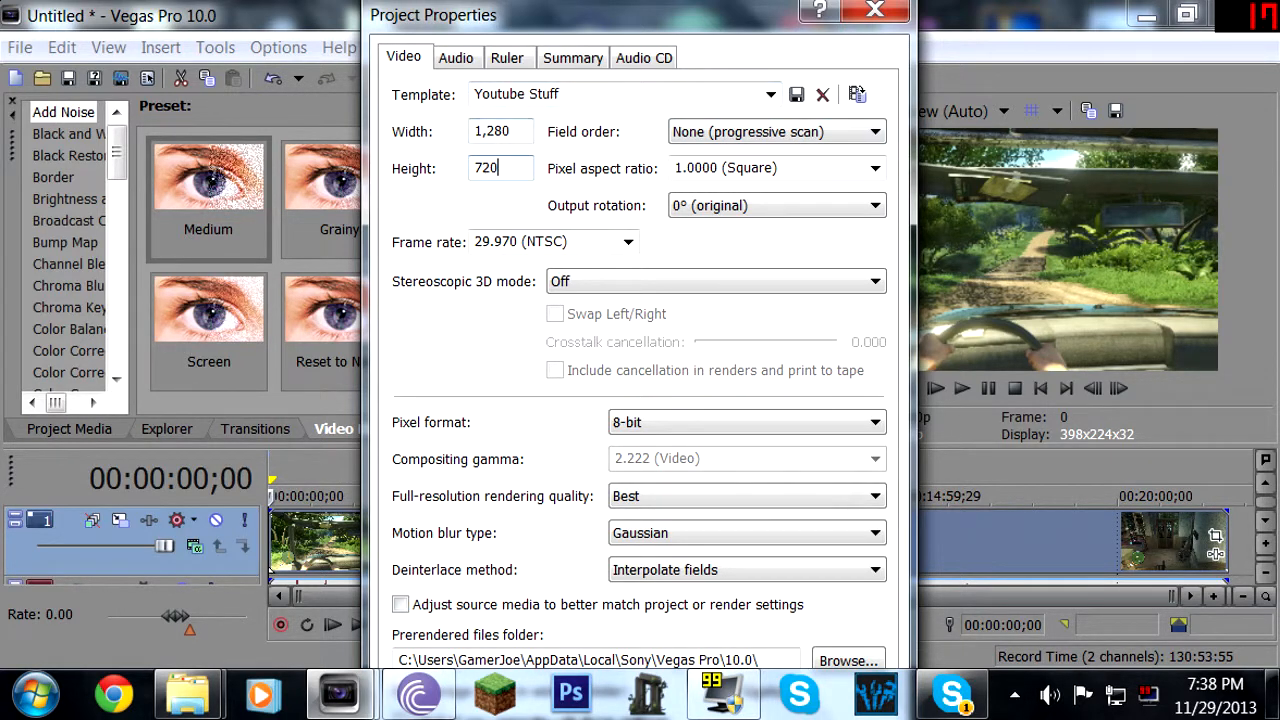
click(522, 132)
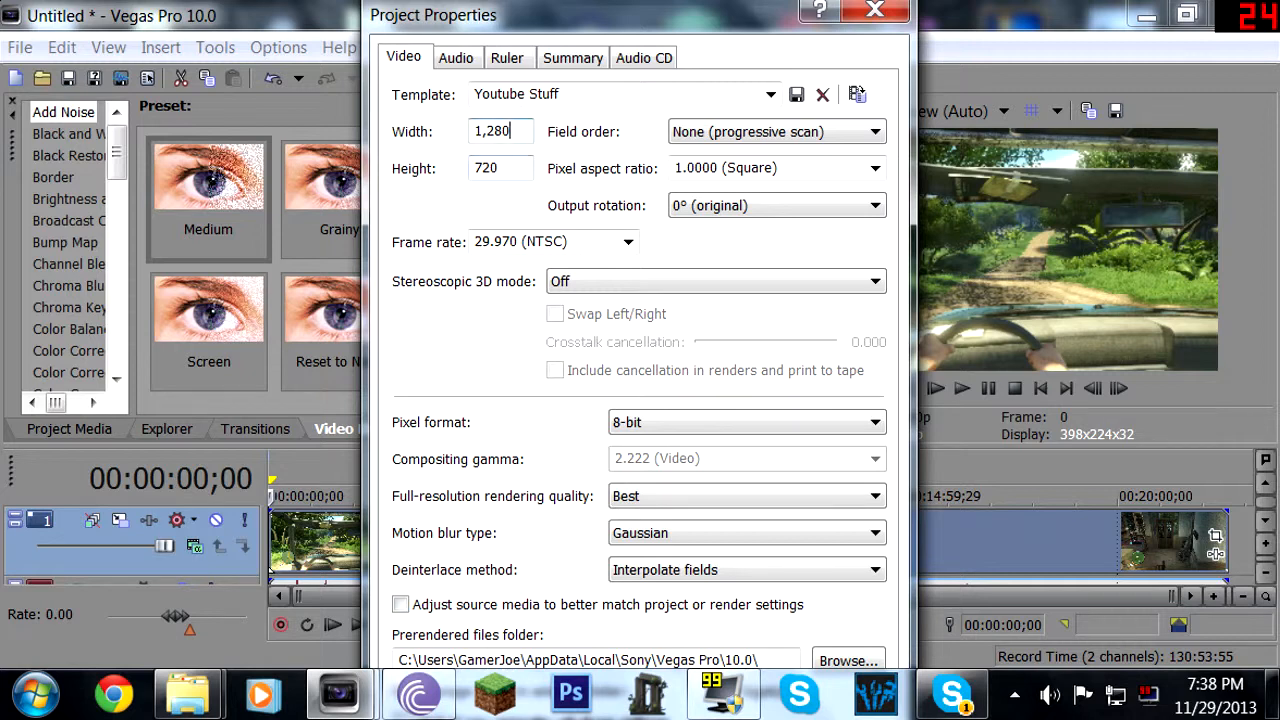
click(515, 168)
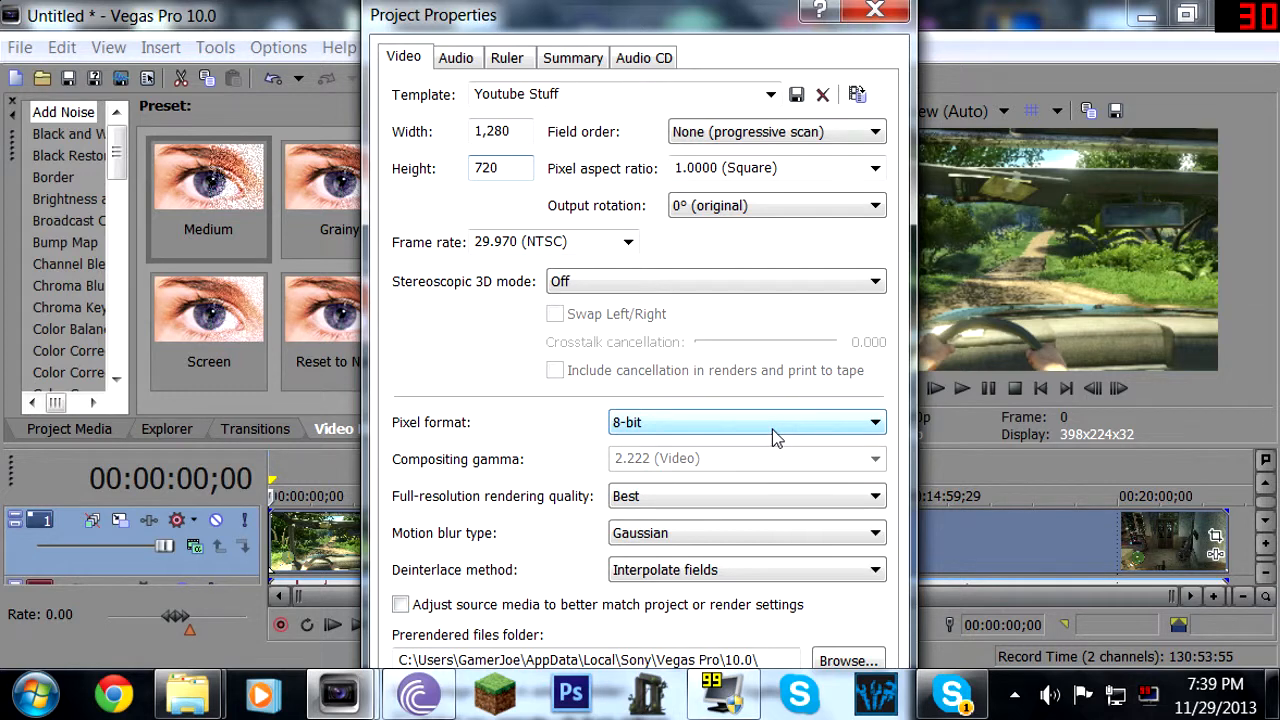
Check the pixel format options in the project's video properties, leaving 8-bit selected.
click(826, 430)
click(828, 432)
click(828, 432)
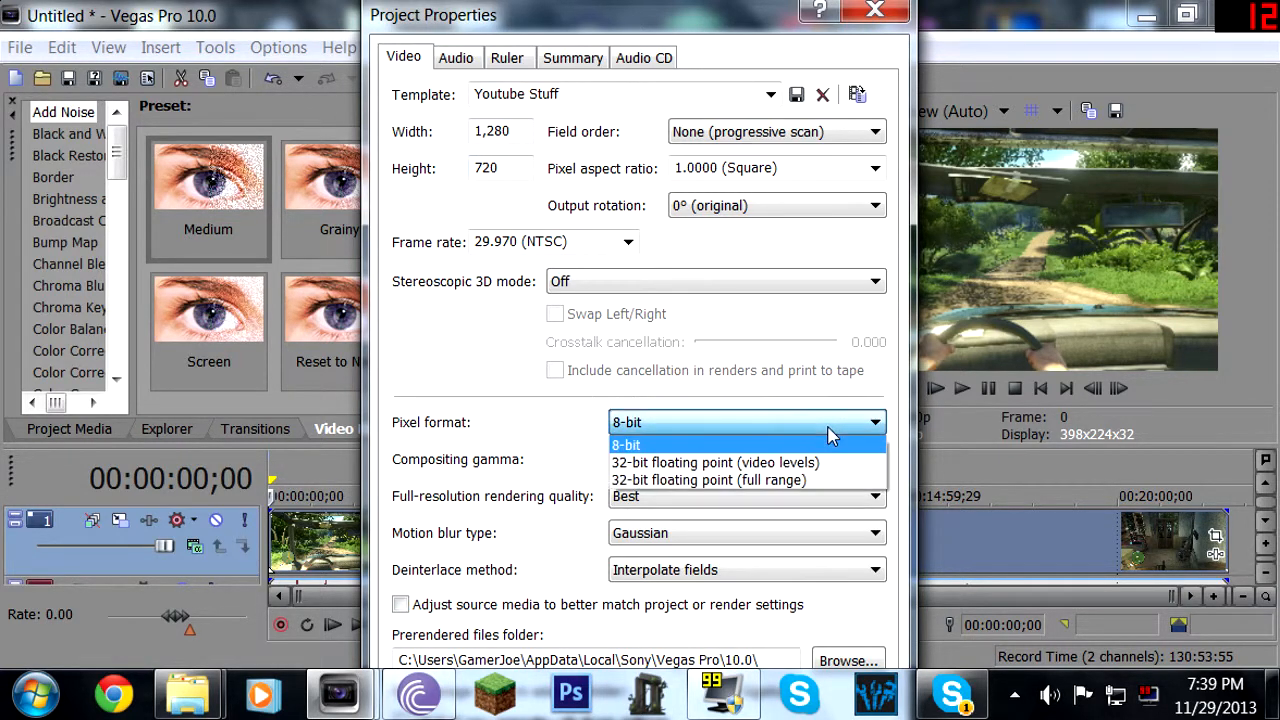
click(796, 432)
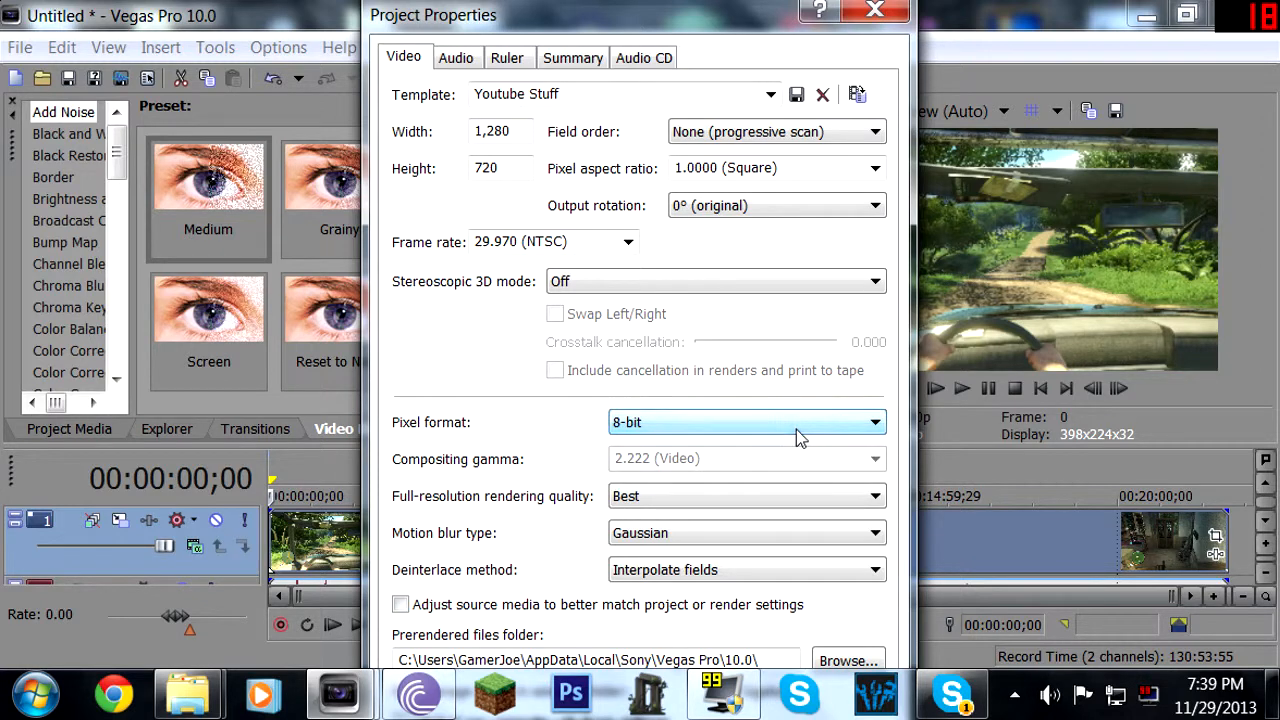
click(731, 424)
click(729, 422)
Check the full-resolution rendering quality, motion blur type and deinterlace method in the project's video properties.
click(701, 496)
click(698, 494)
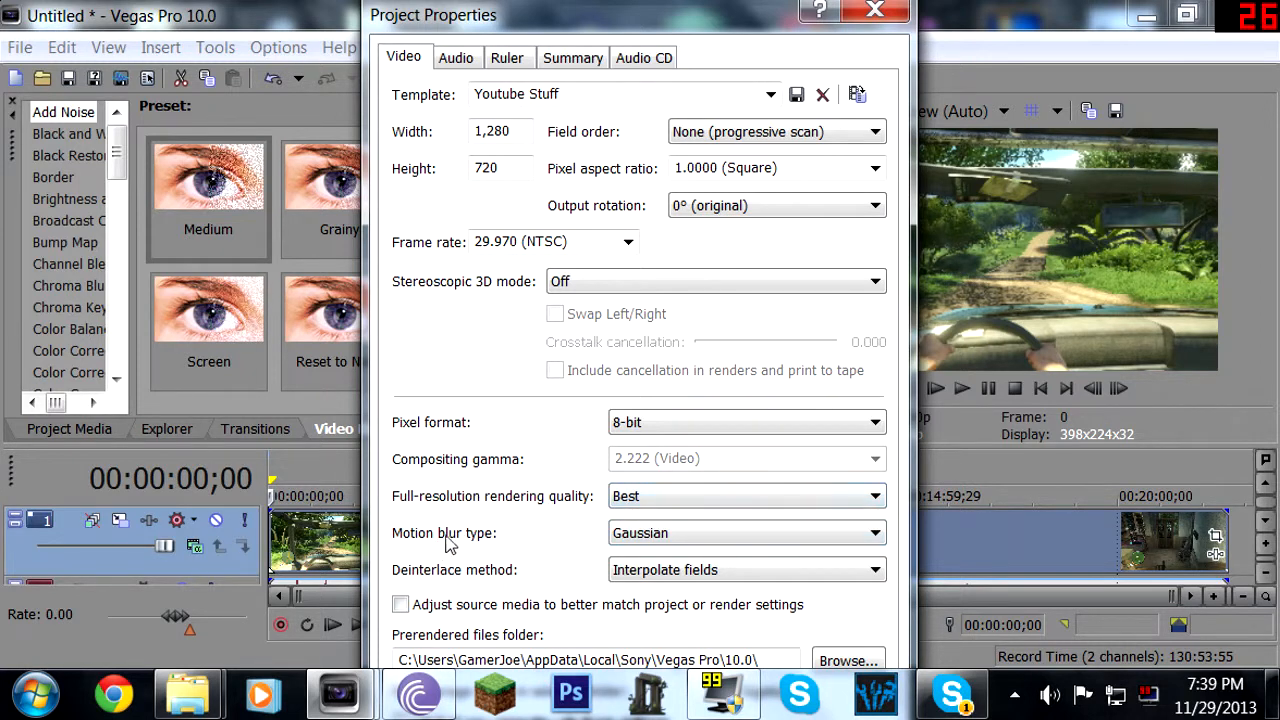
click(614, 540)
click(645, 537)
click(699, 578)
click(704, 578)
drag(722, 15, 728, 15)
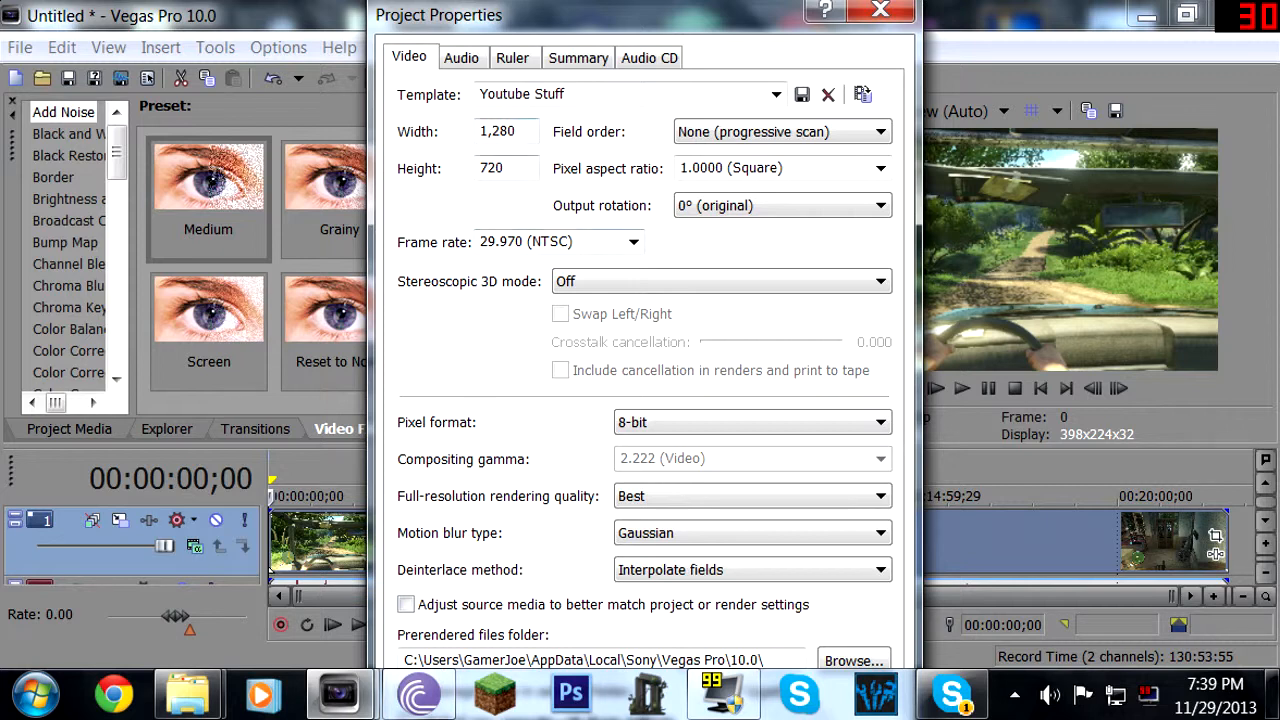
Review the project's audio properties for master bus mode, leaving Stereo selected, and check the stereo busses and sample rate.
click(459, 58)
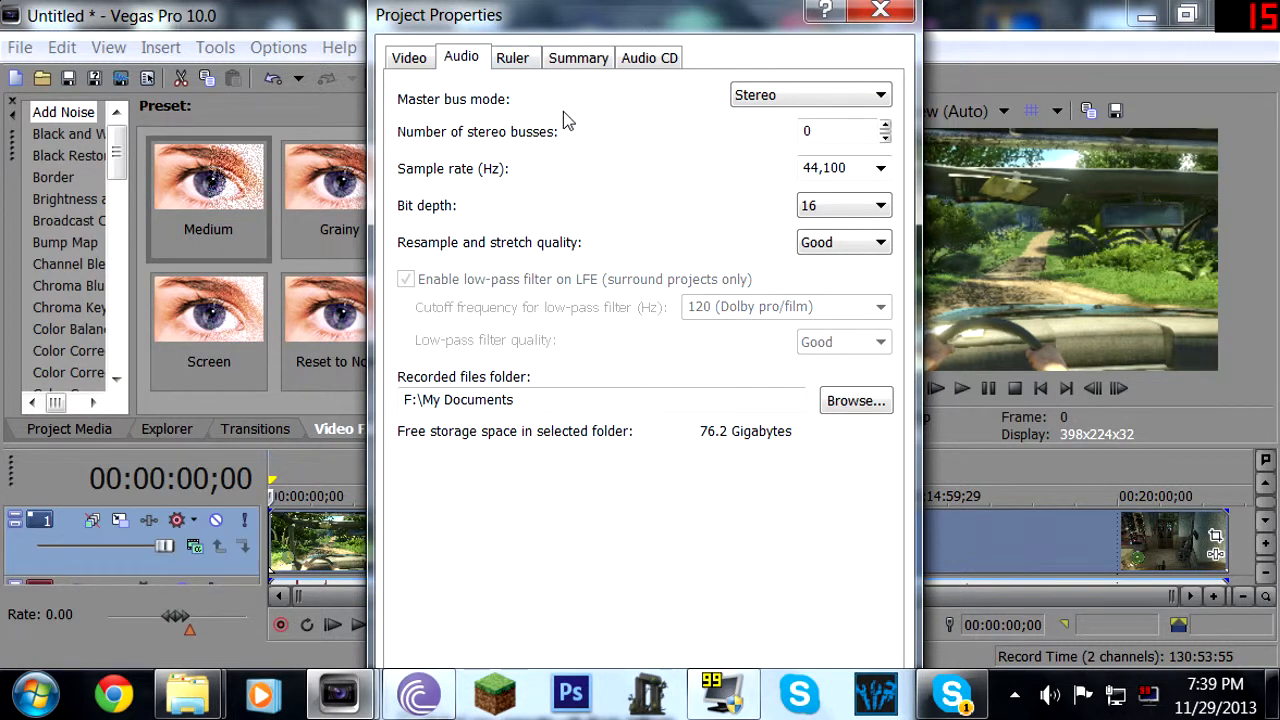
click(818, 100)
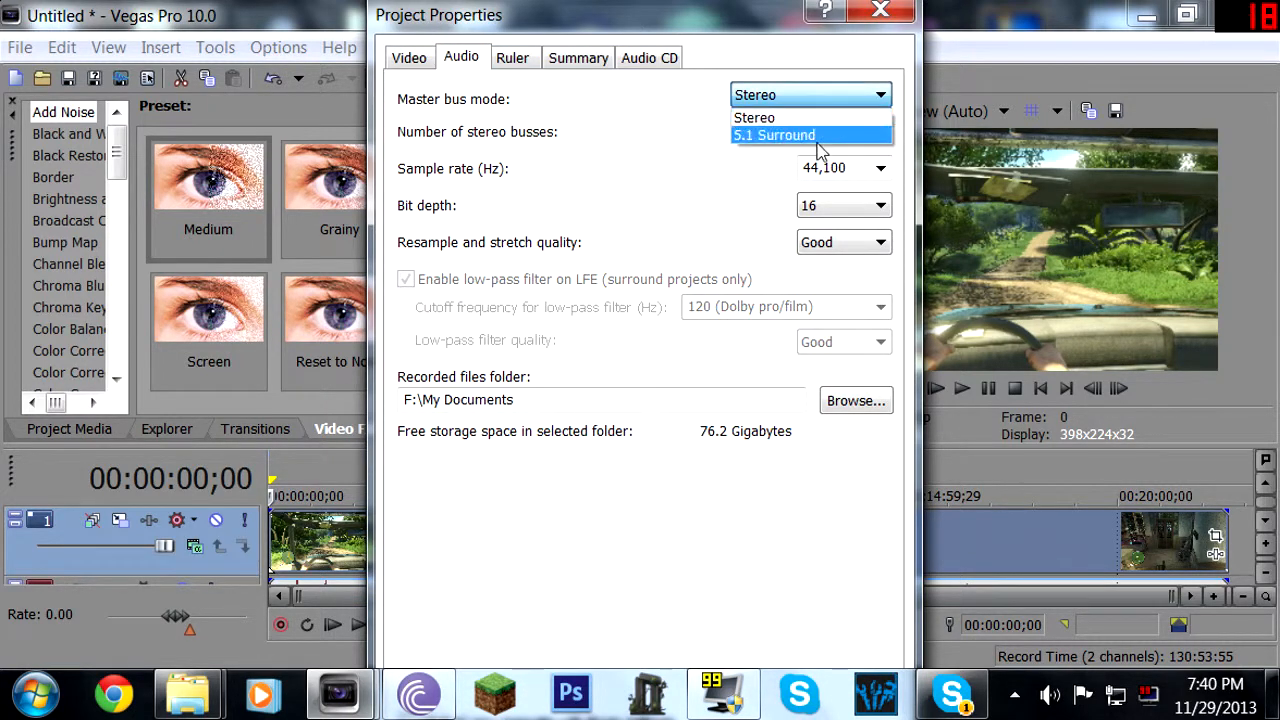
click(830, 115)
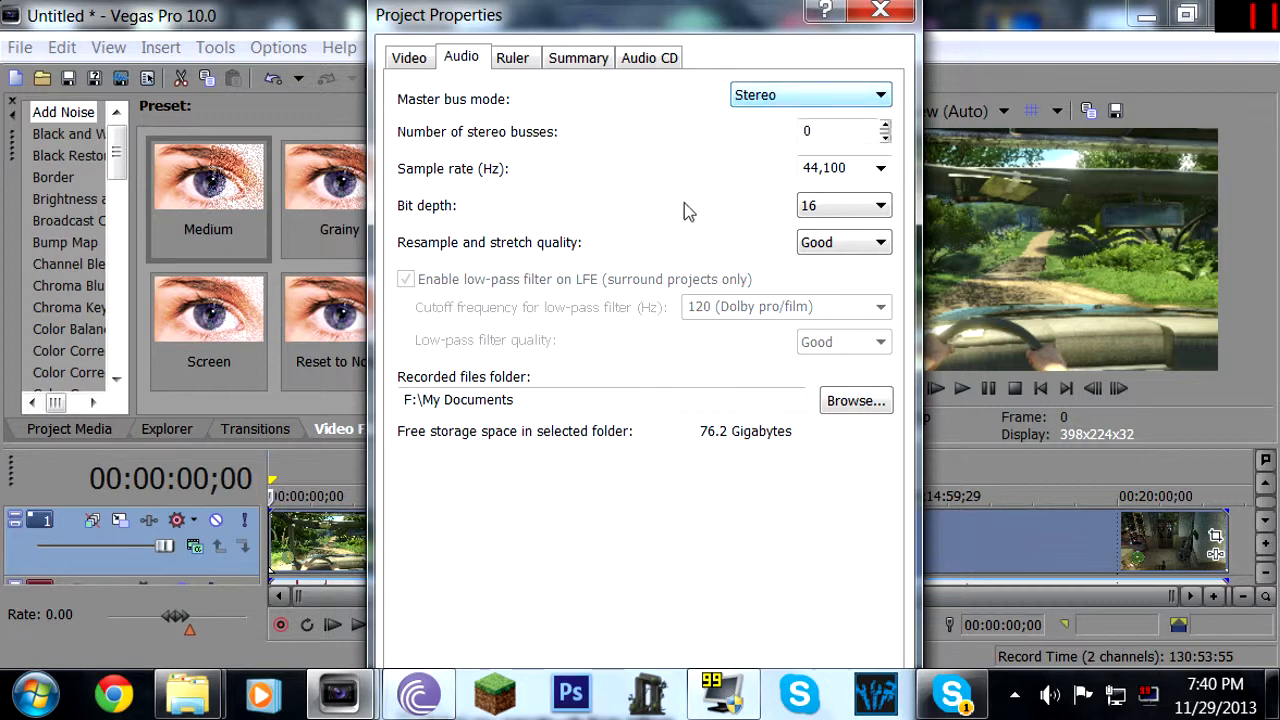
click(765, 92)
click(760, 114)
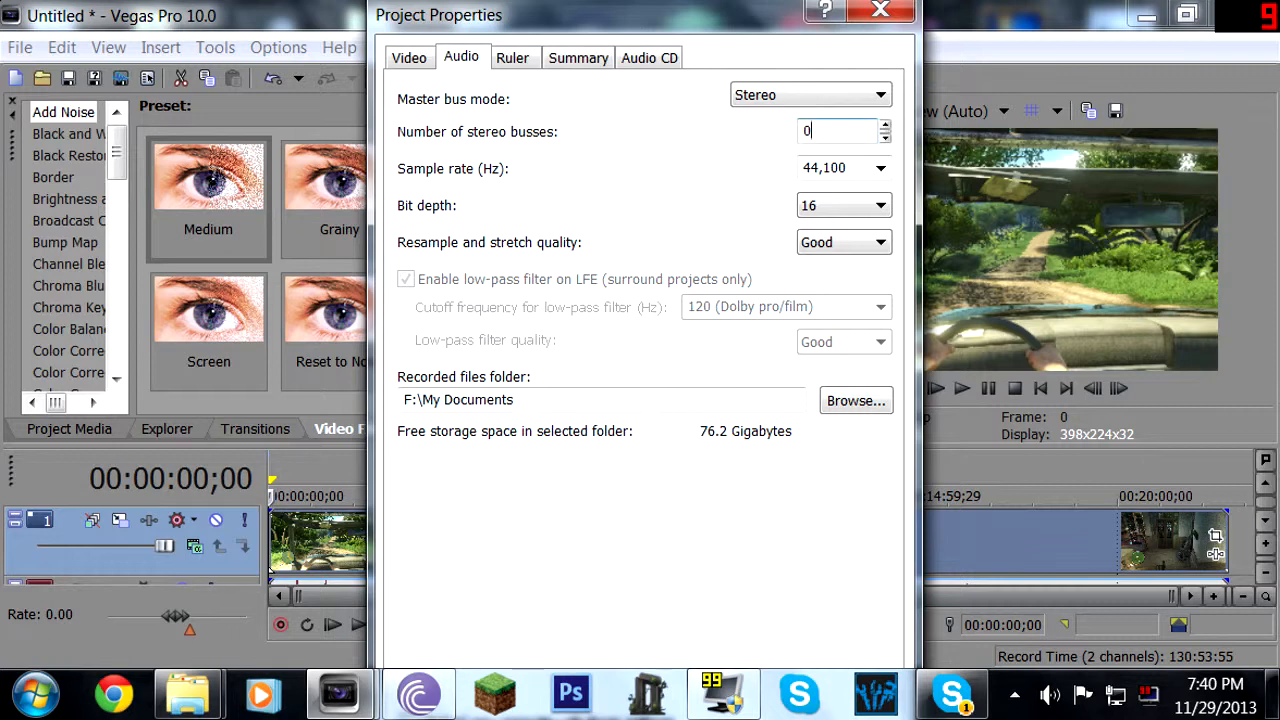
double_click(826, 168)
click(826, 168)
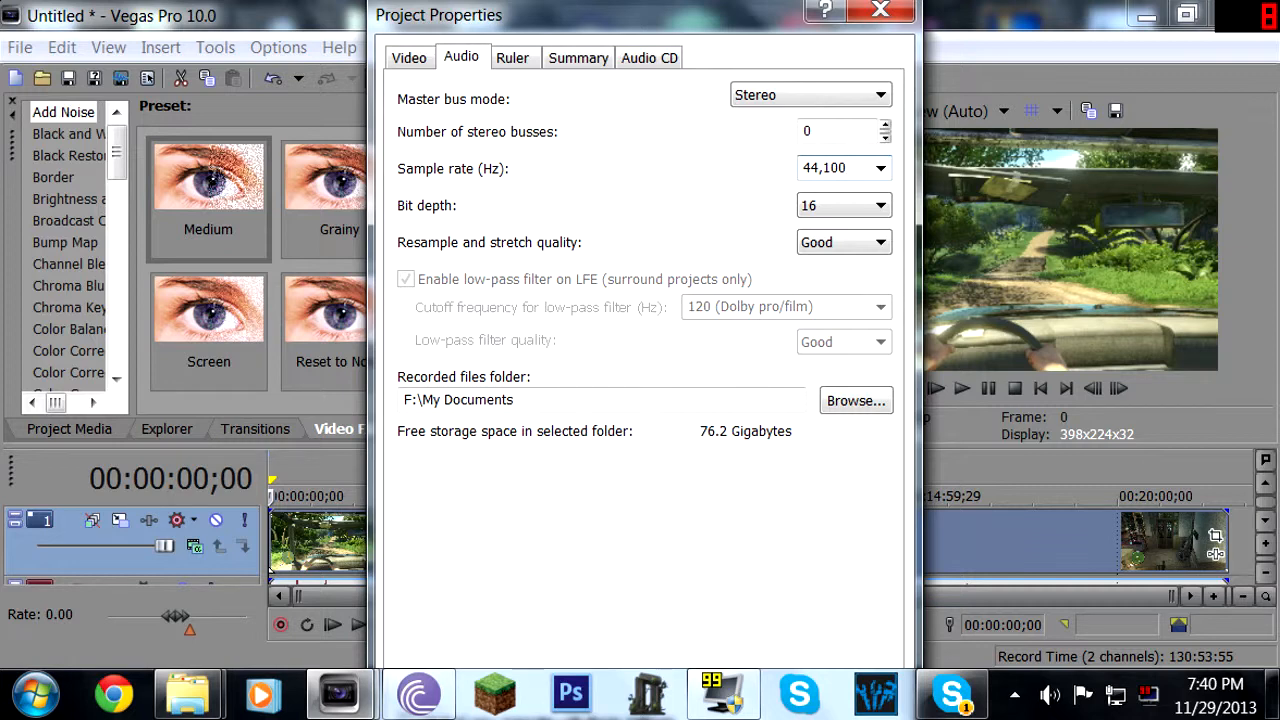
Check the project's audio bit depth and the resample and stretch quality options, leaving the quality at Good.
click(857, 206)
click(858, 212)
click(870, 246)
click(870, 248)
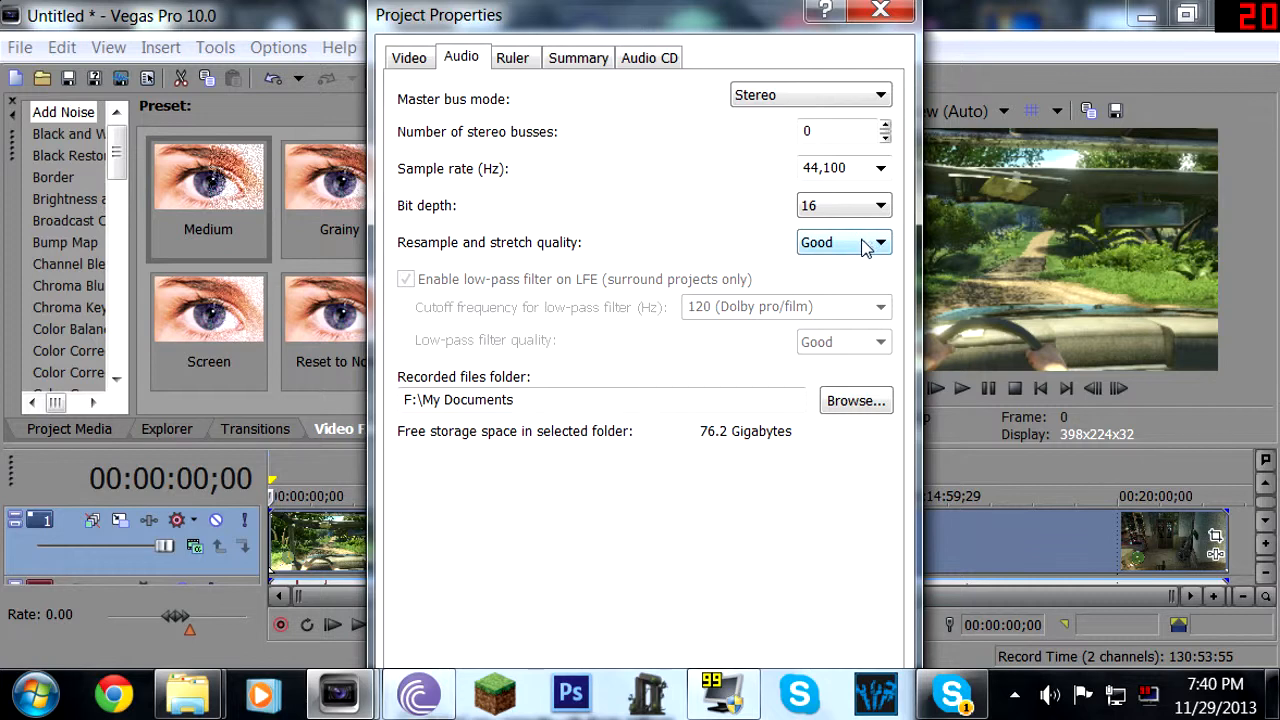
click(864, 247)
click(858, 248)
click(845, 247)
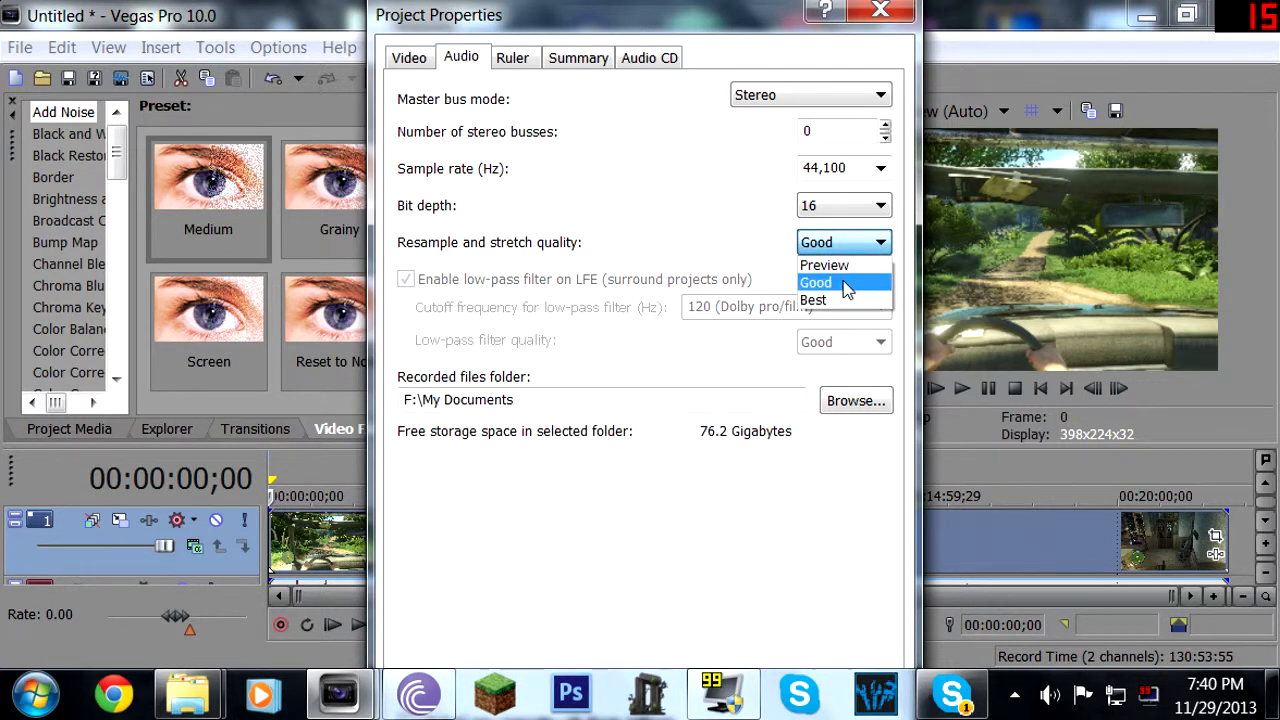
click(846, 288)
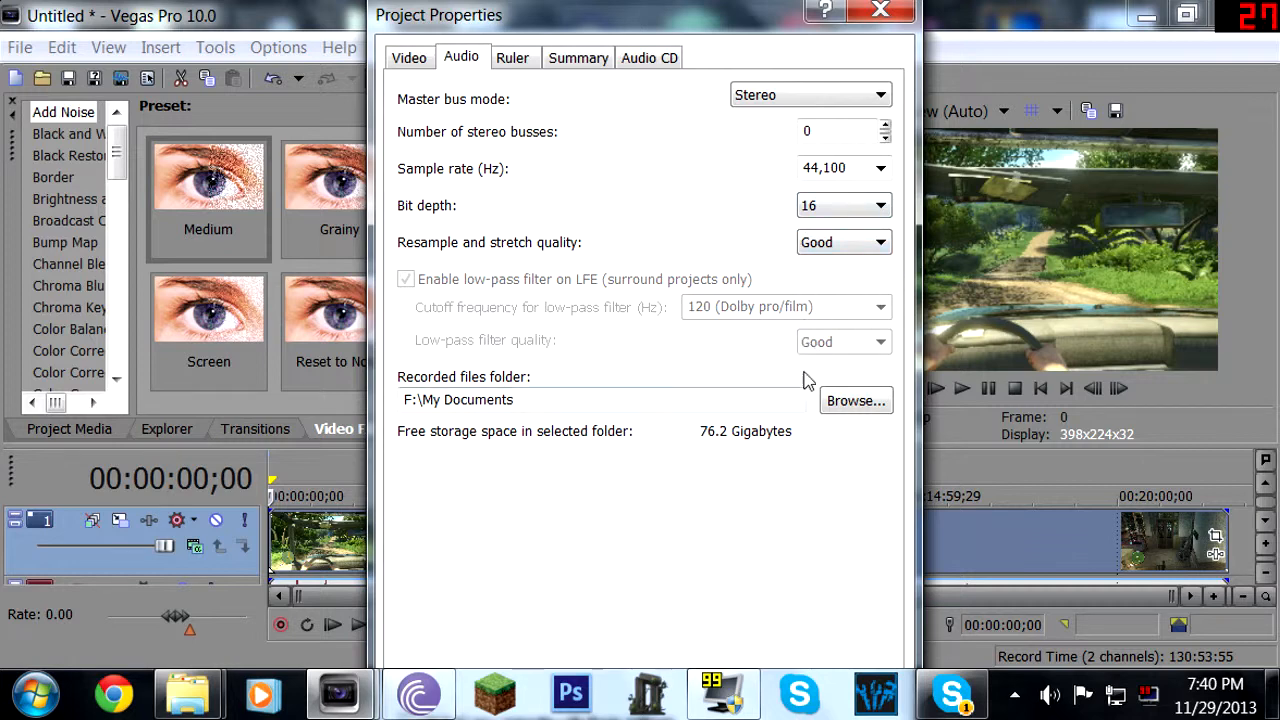
Review the project's ruler, summary and audio CD properties, then close the project properties.
click(514, 60)
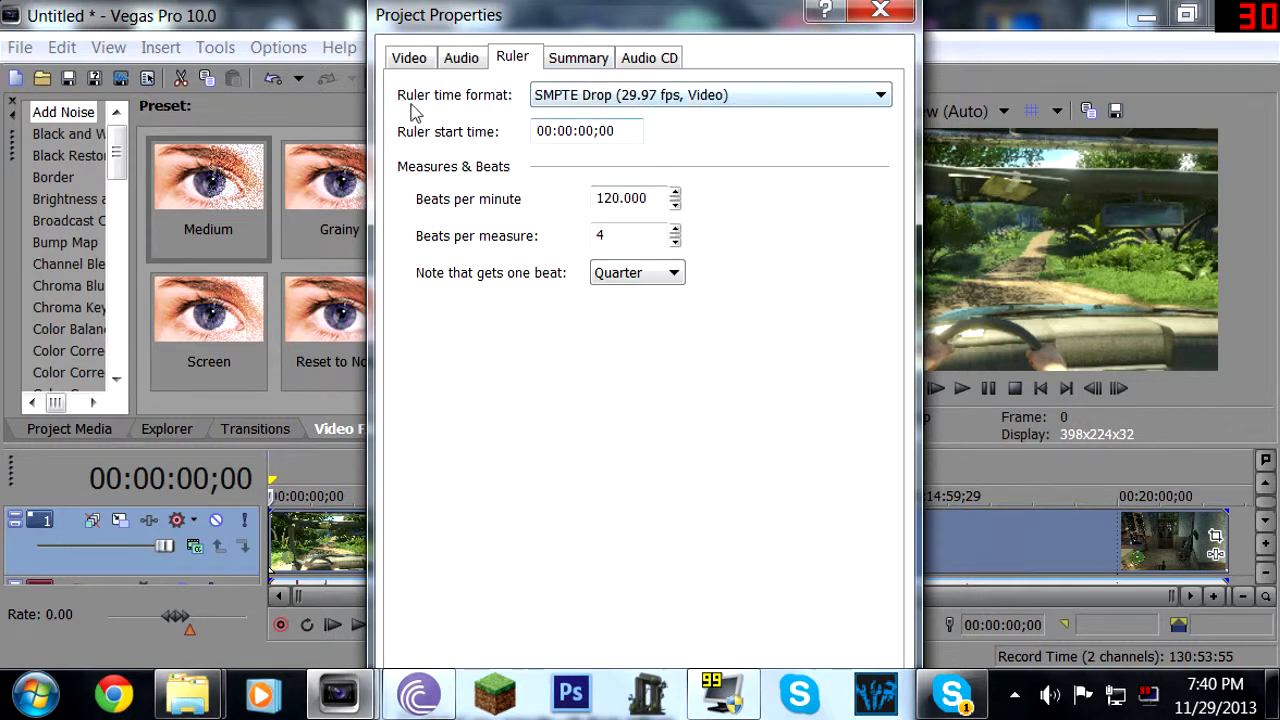
click(557, 66)
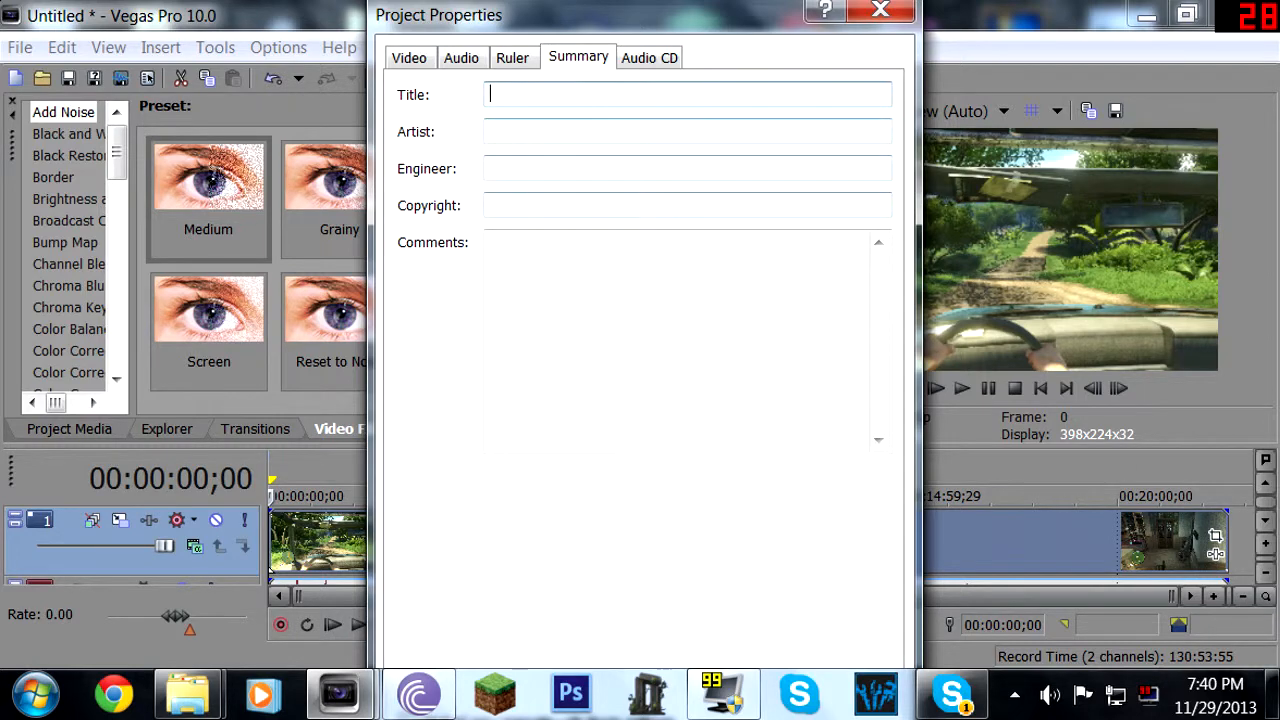
click(632, 62)
click(517, 62)
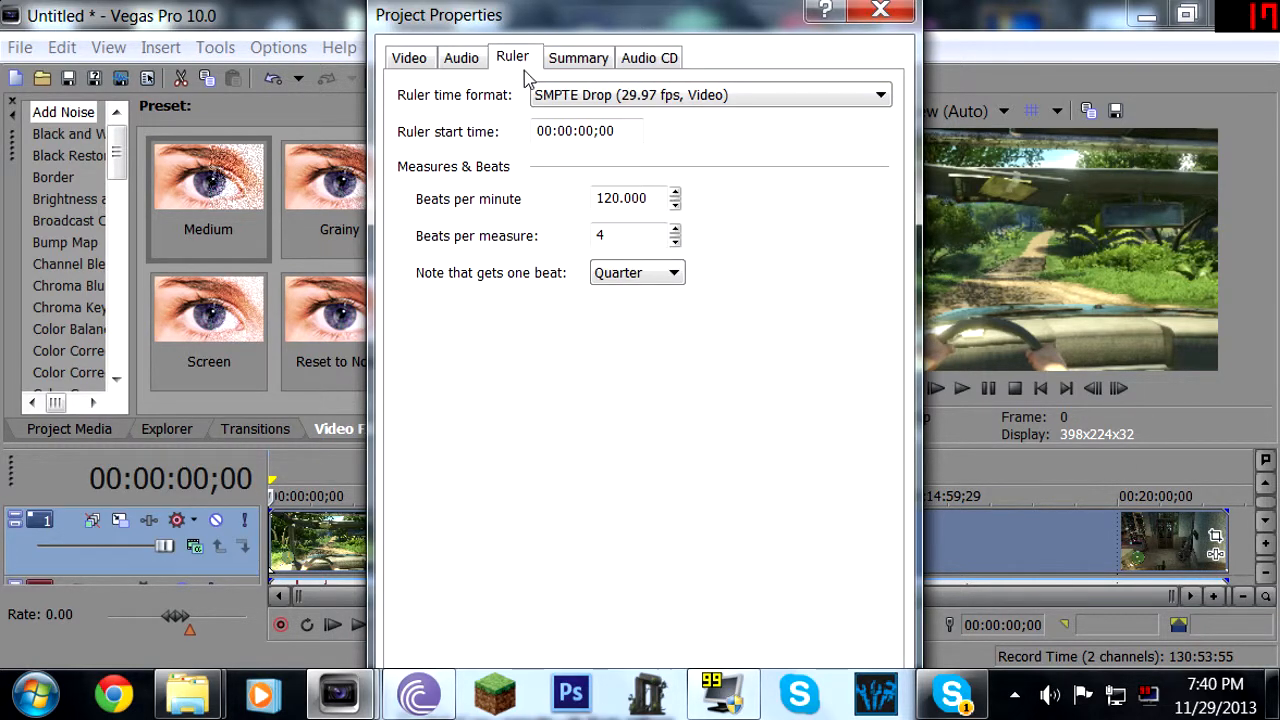
click(880, 11)
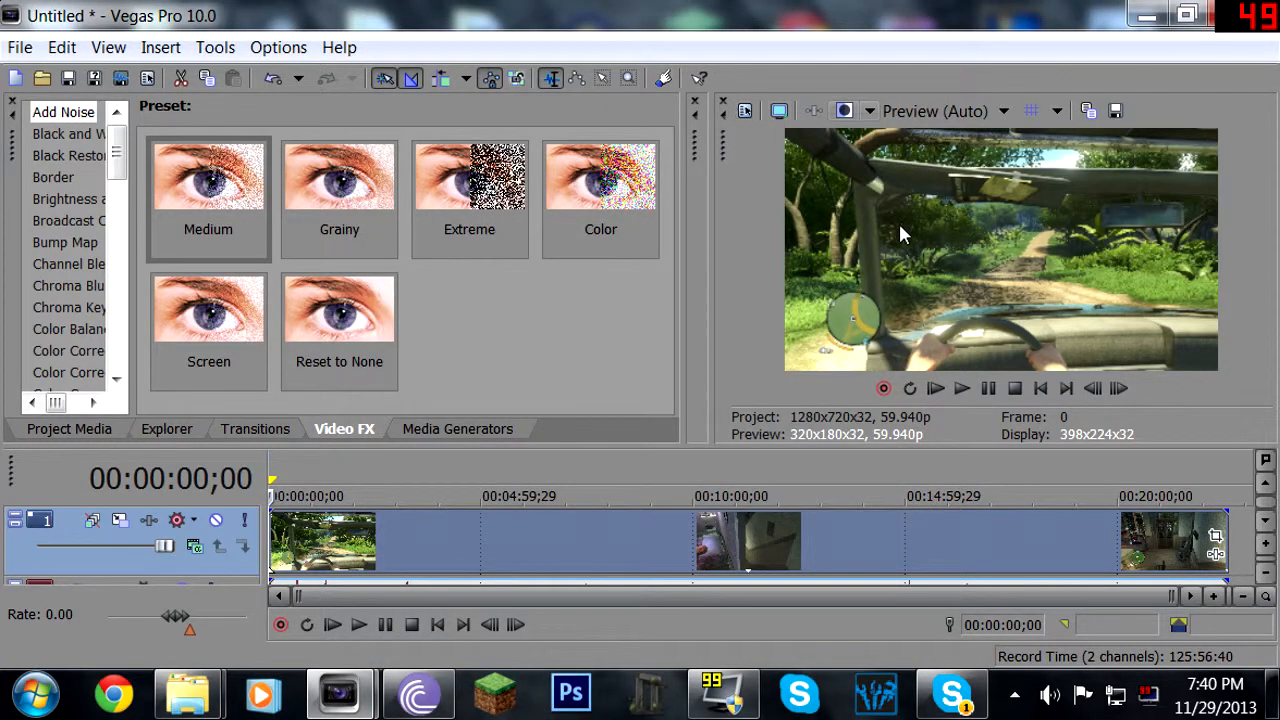
click(744, 112)
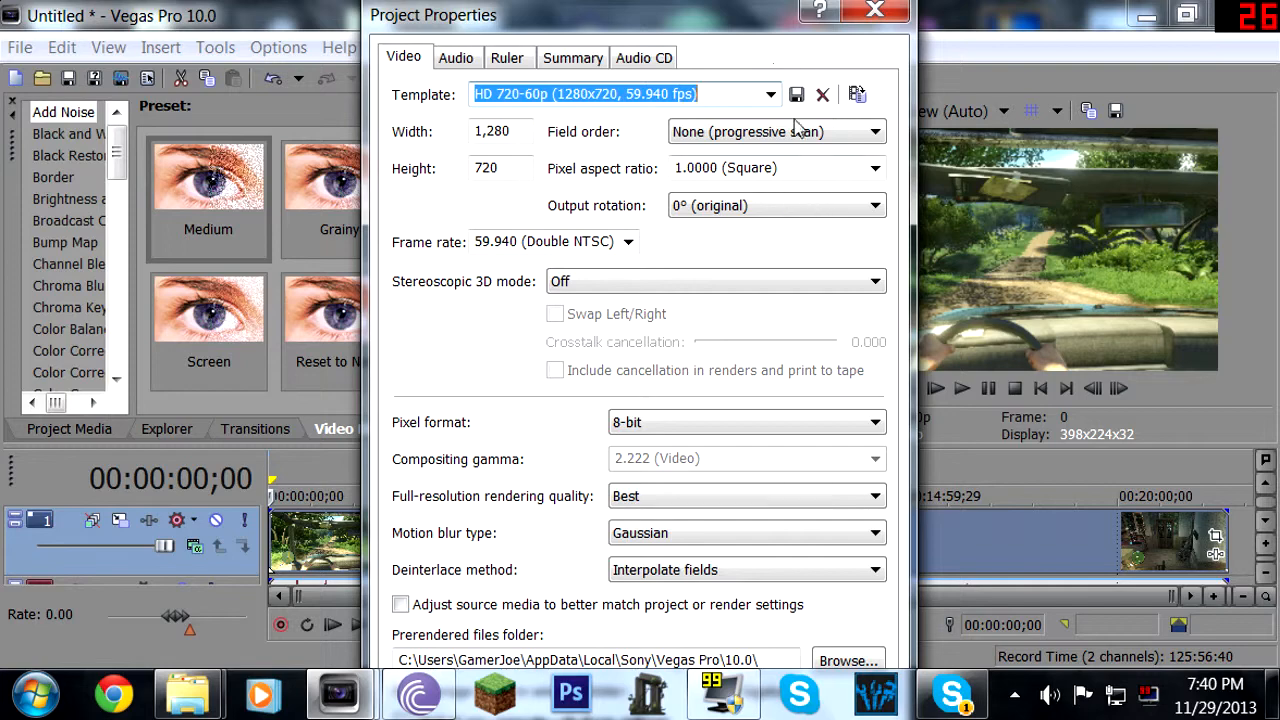
click(698, 93)
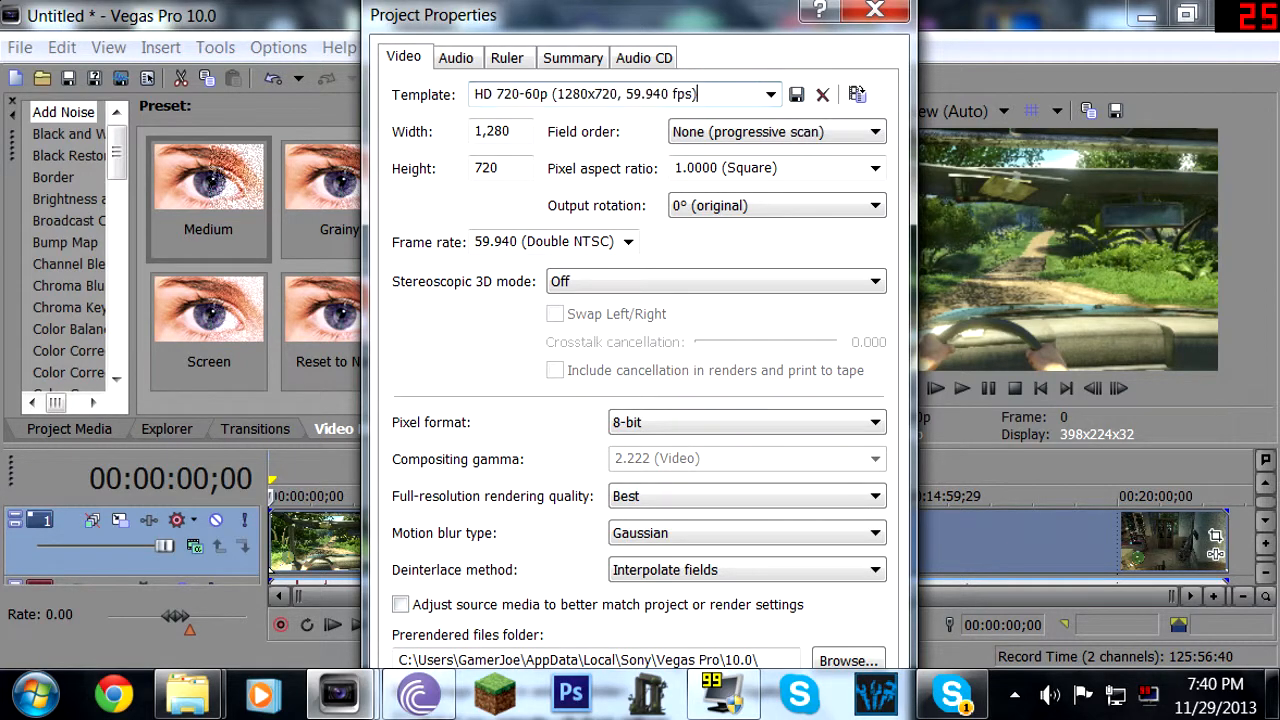
click(771, 95)
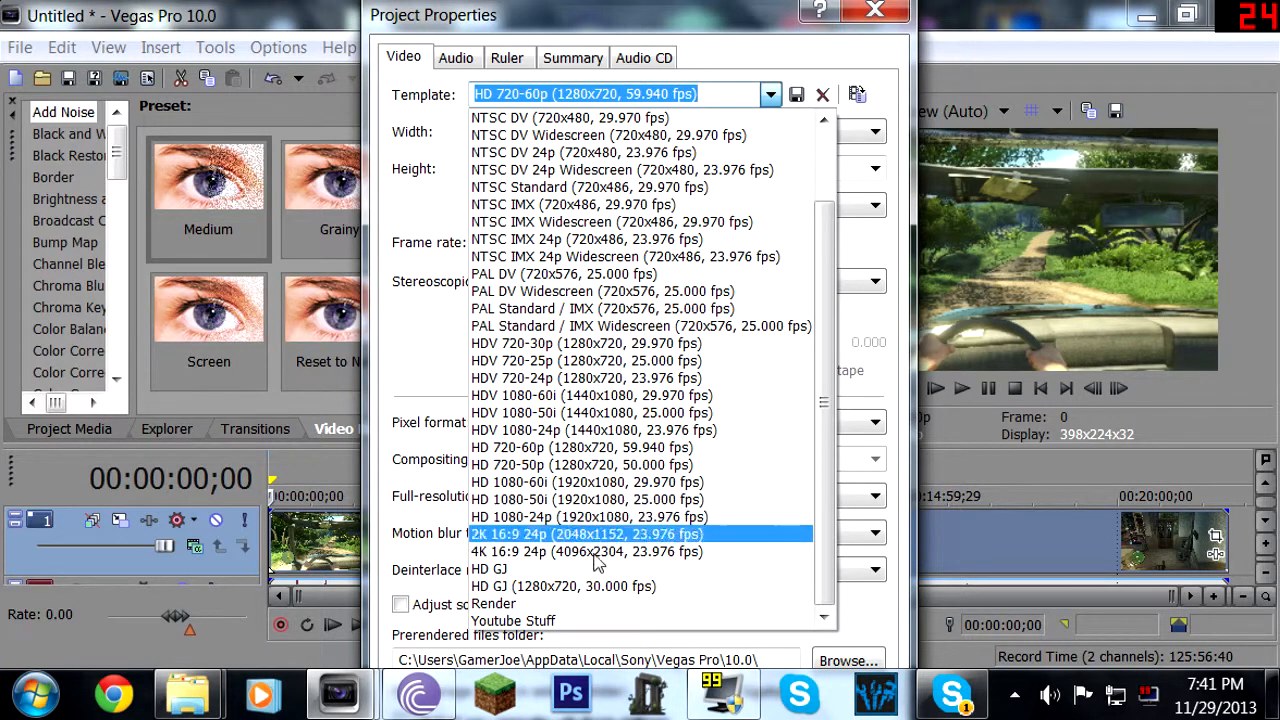
click(590, 621)
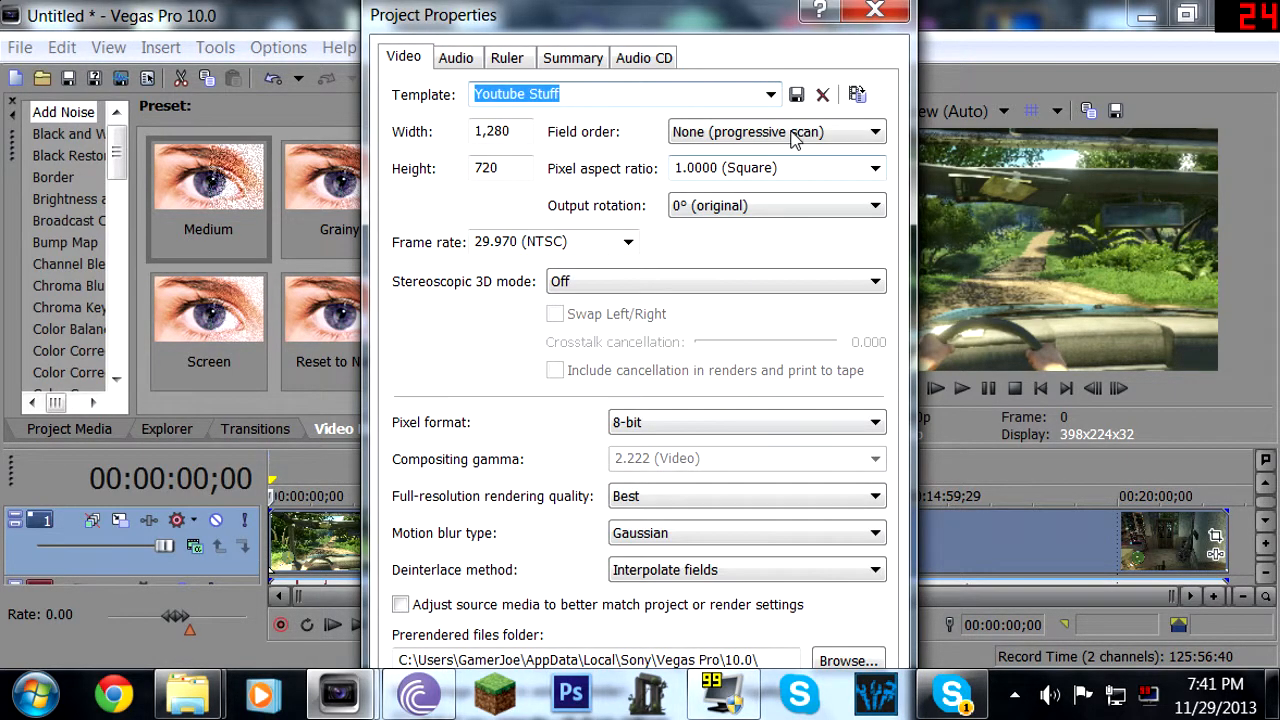
click(770, 94)
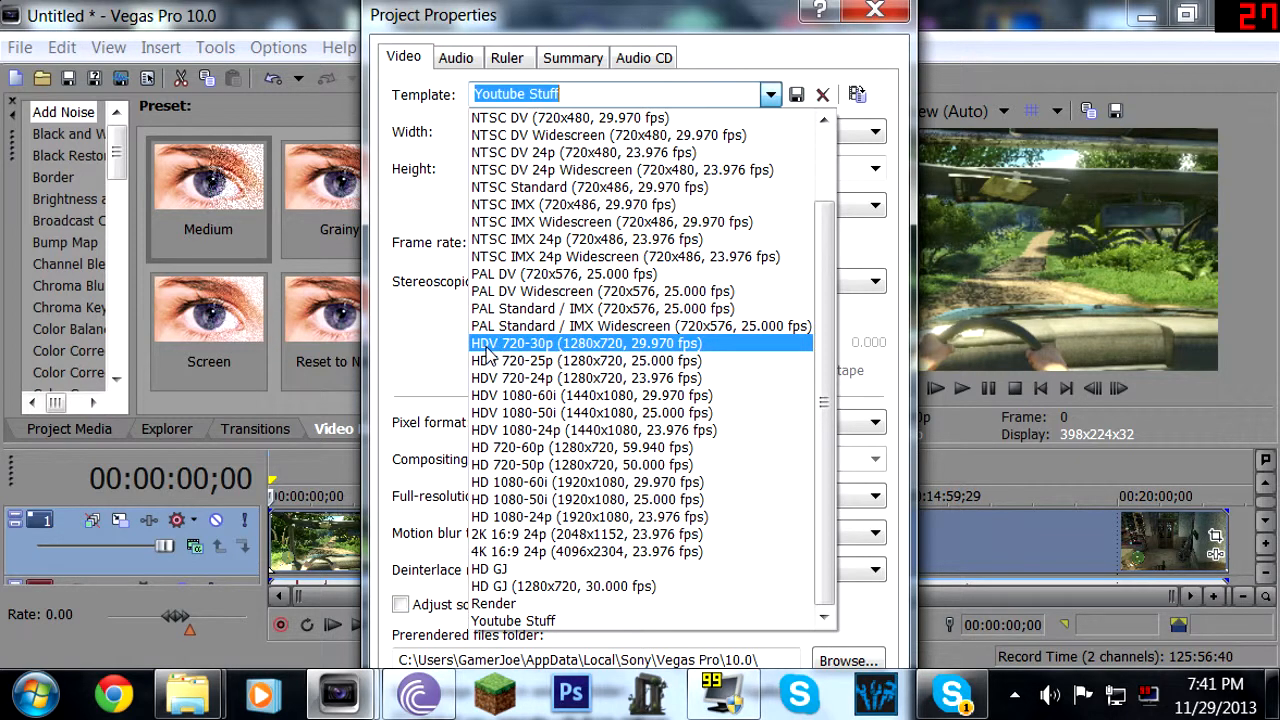
click(634, 343)
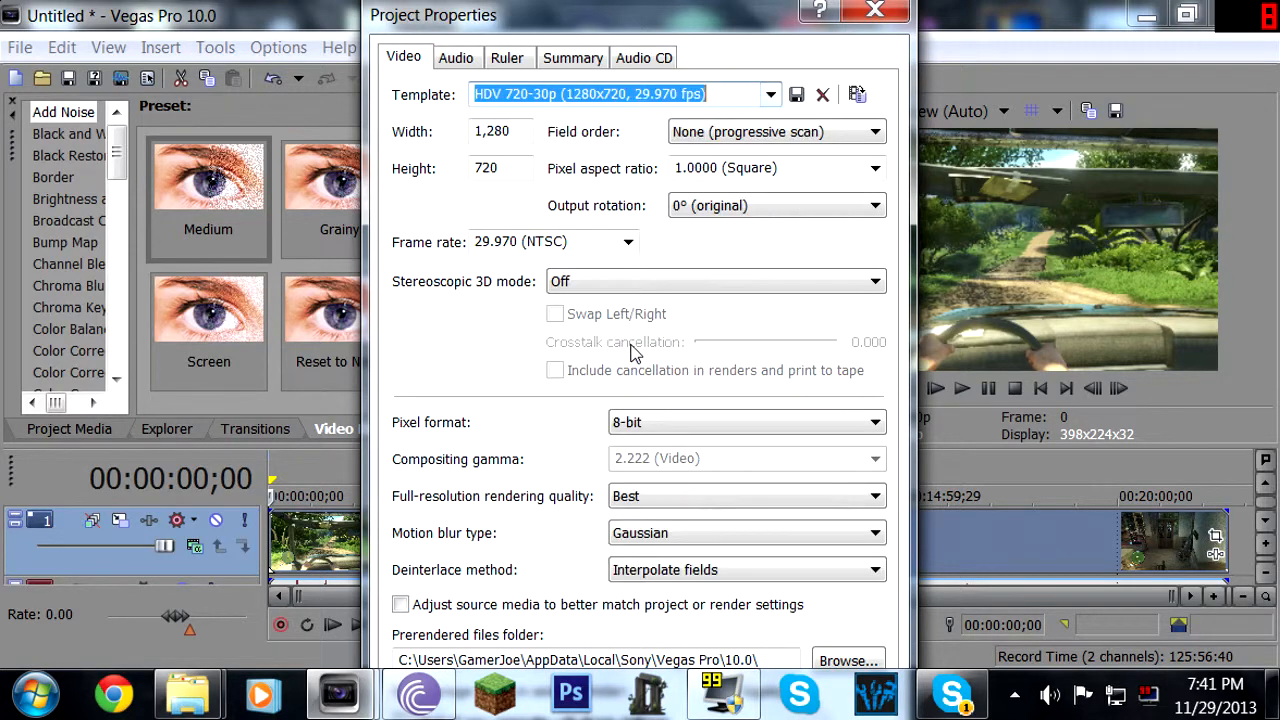
click(770, 95)
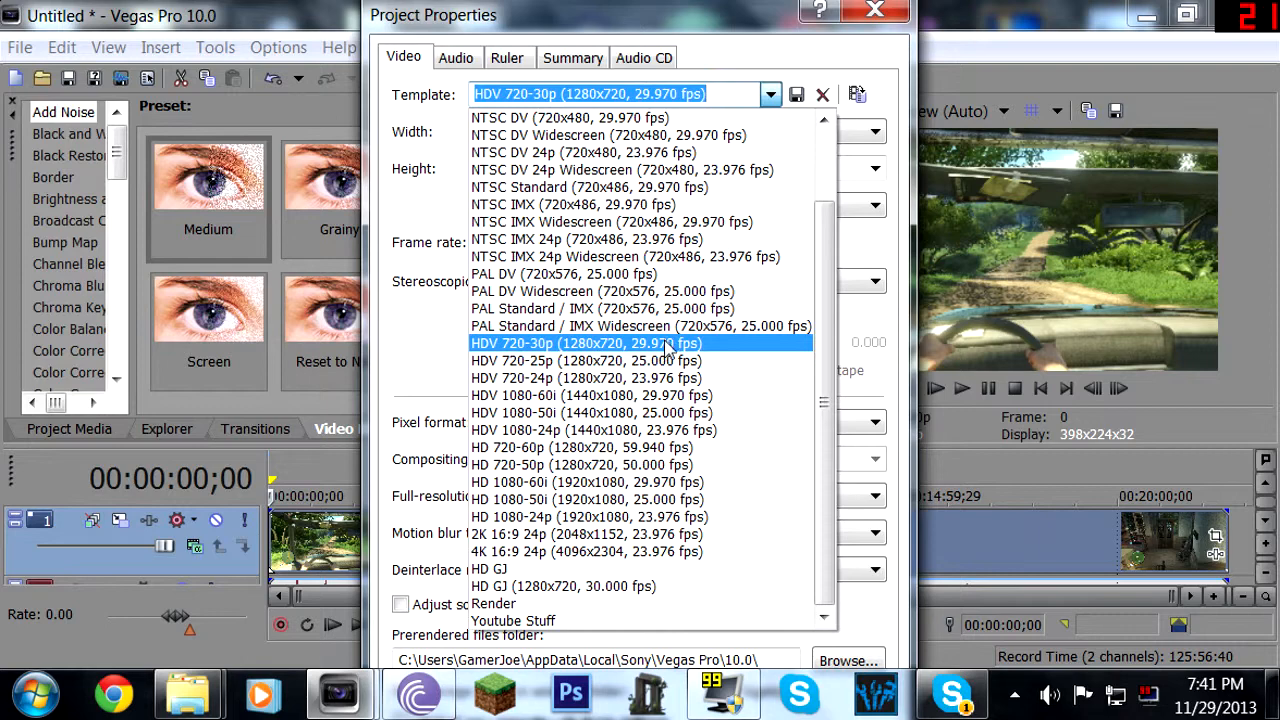
click(593, 621)
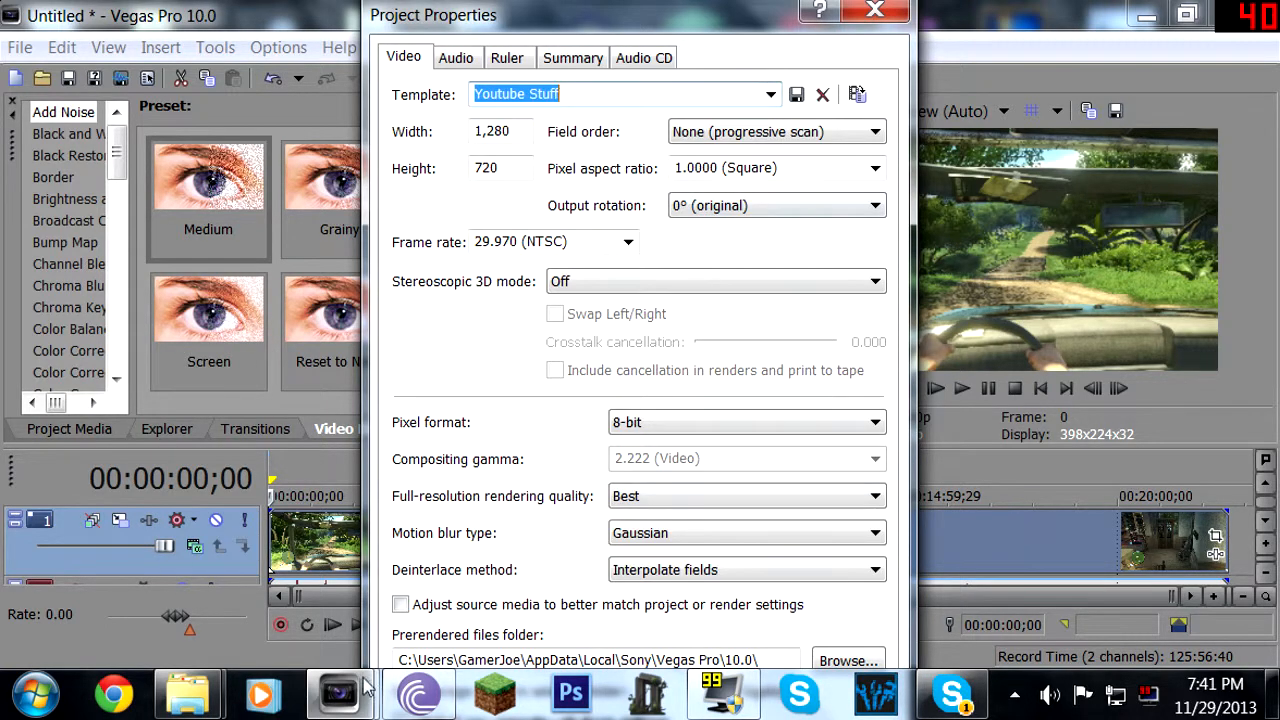
click(875, 11)
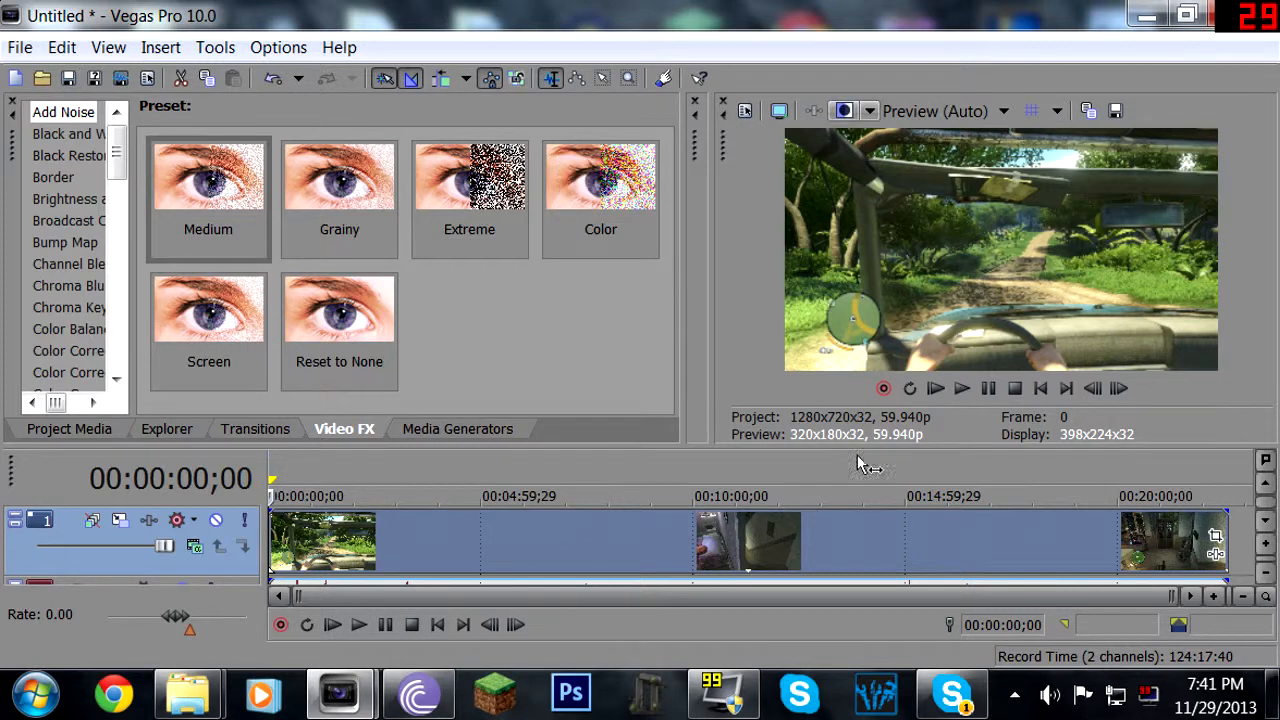
click(20, 48)
key(Escape)
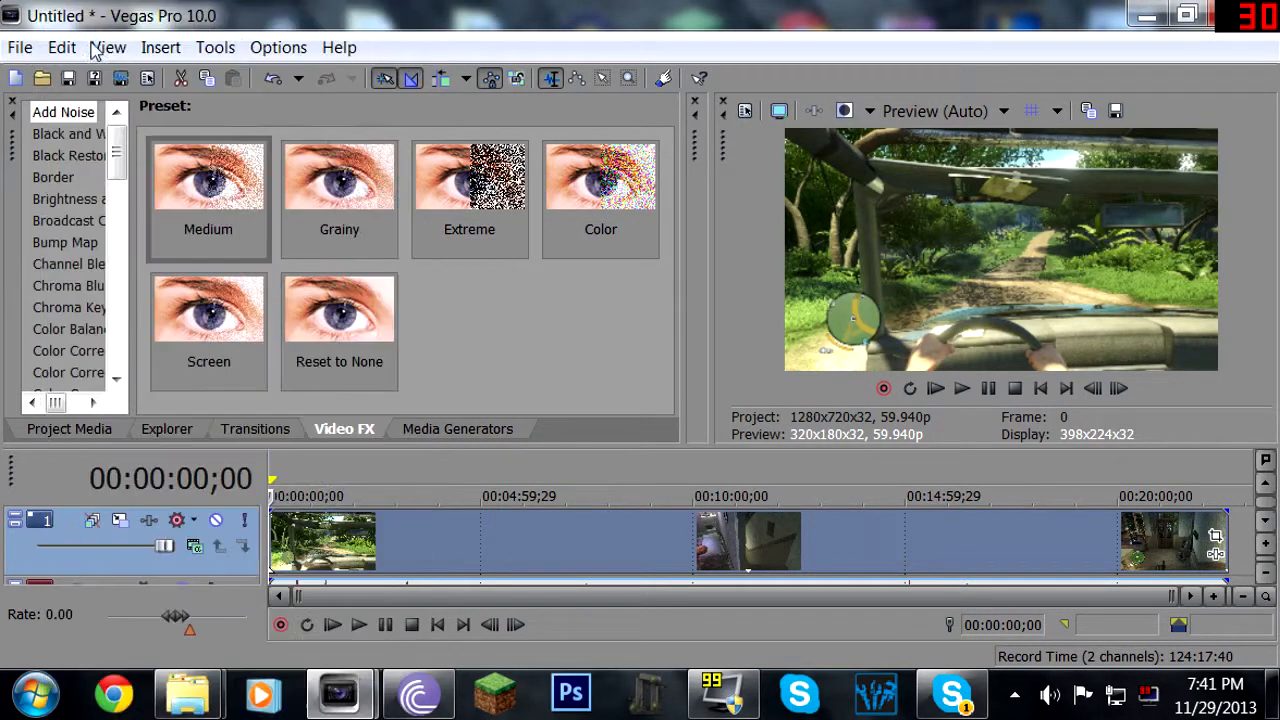
Apply the Youtube Stuff template to the project's video properties.
click(746, 112)
click(770, 94)
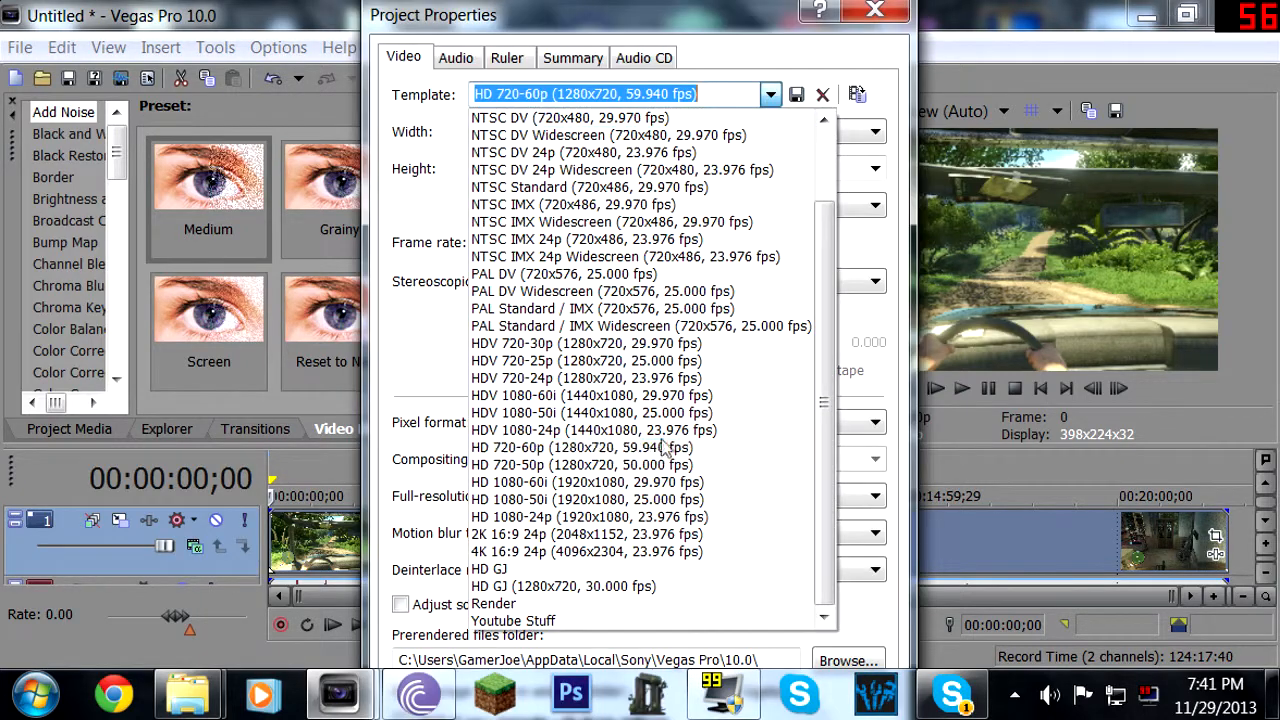
click(572, 621)
key(Return)
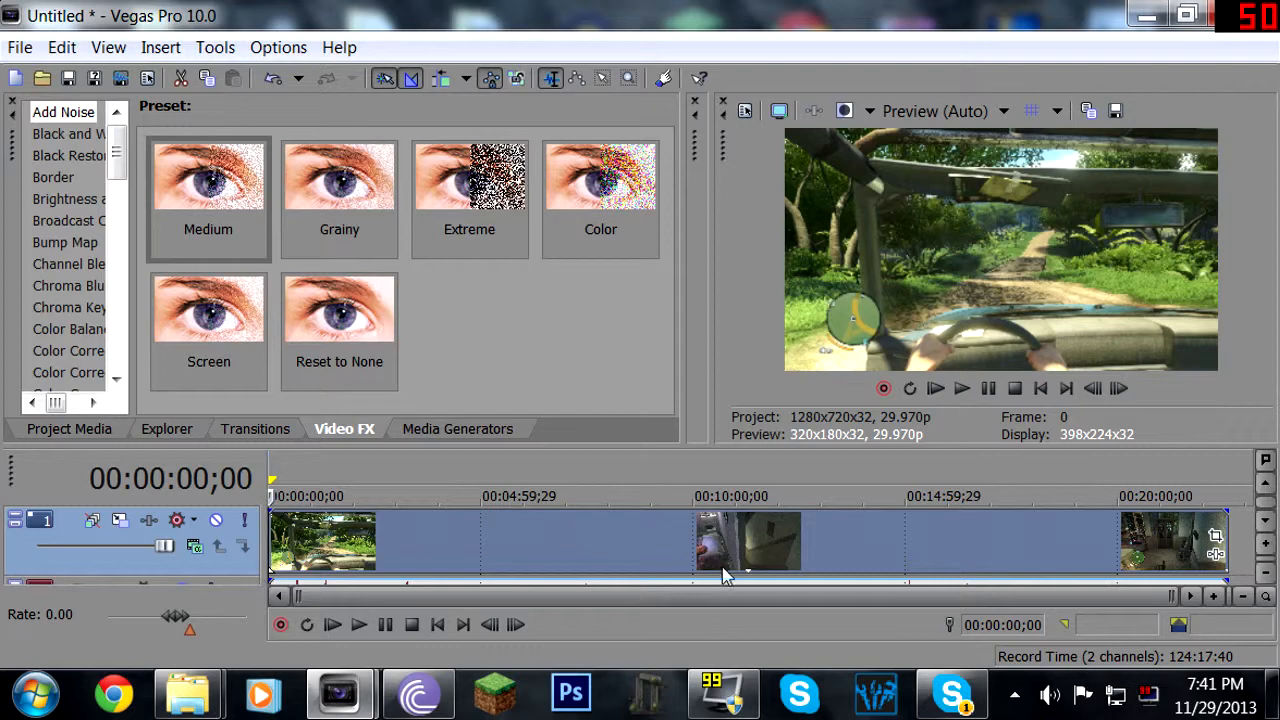
Open the Render As settings for the project with Sony AVC as the file type and USEIT as the template.
click(20, 47)
click(180, 220)
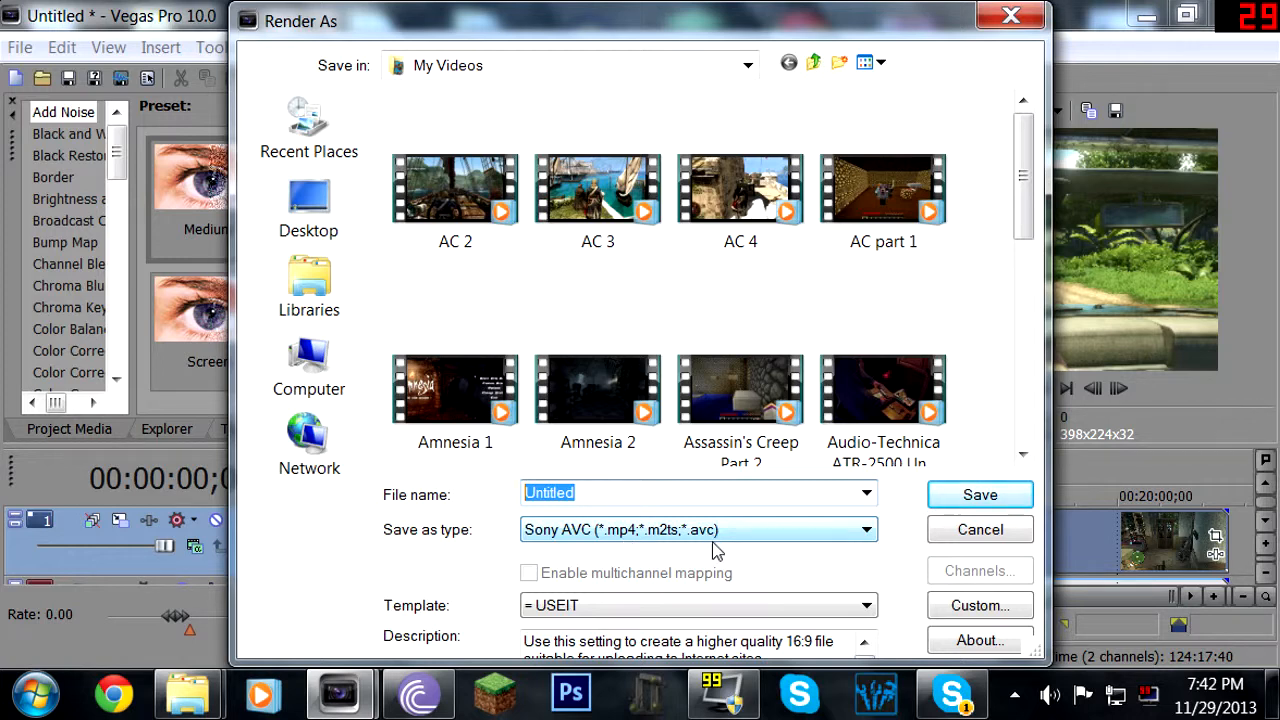
click(660, 530)
click(660, 532)
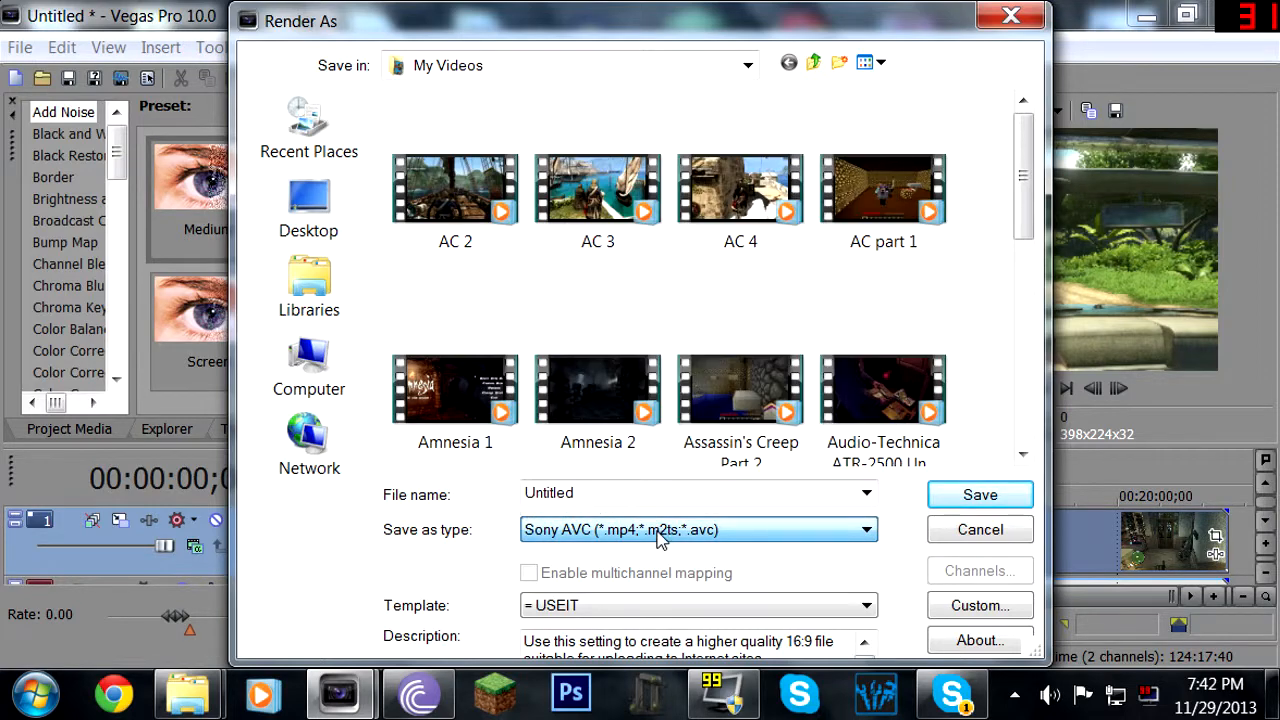
click(580, 607)
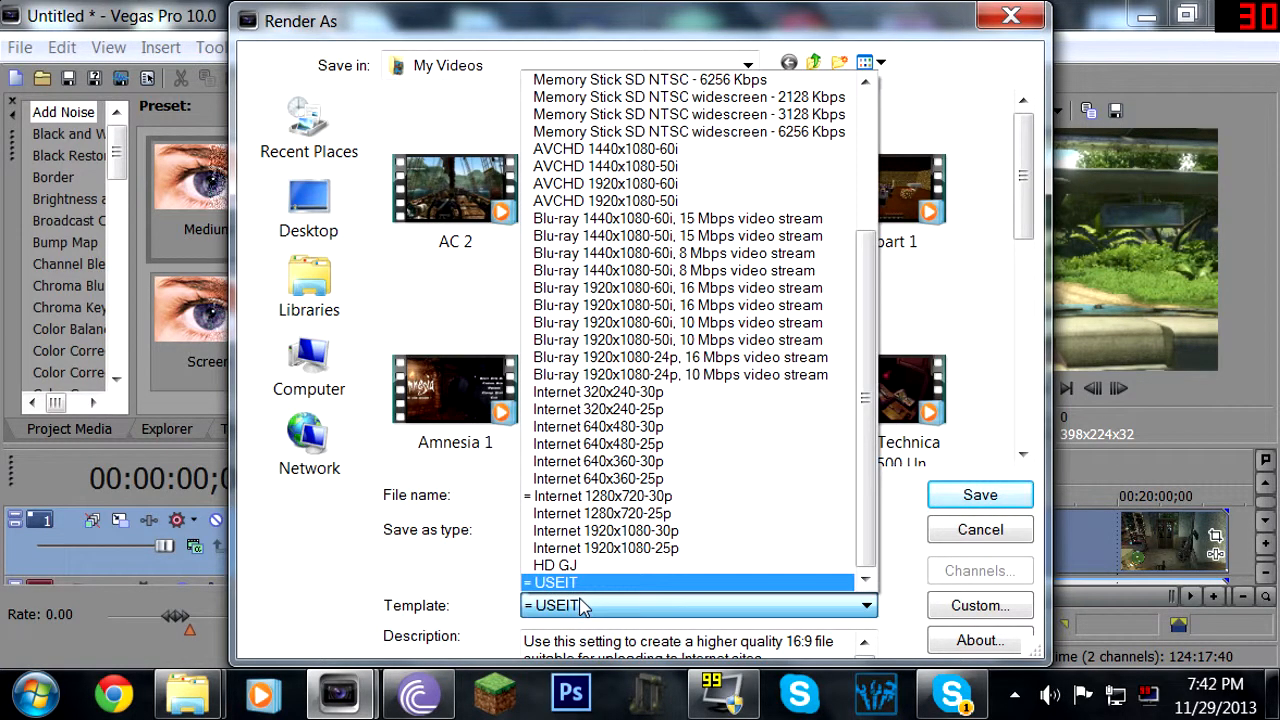
click(593, 600)
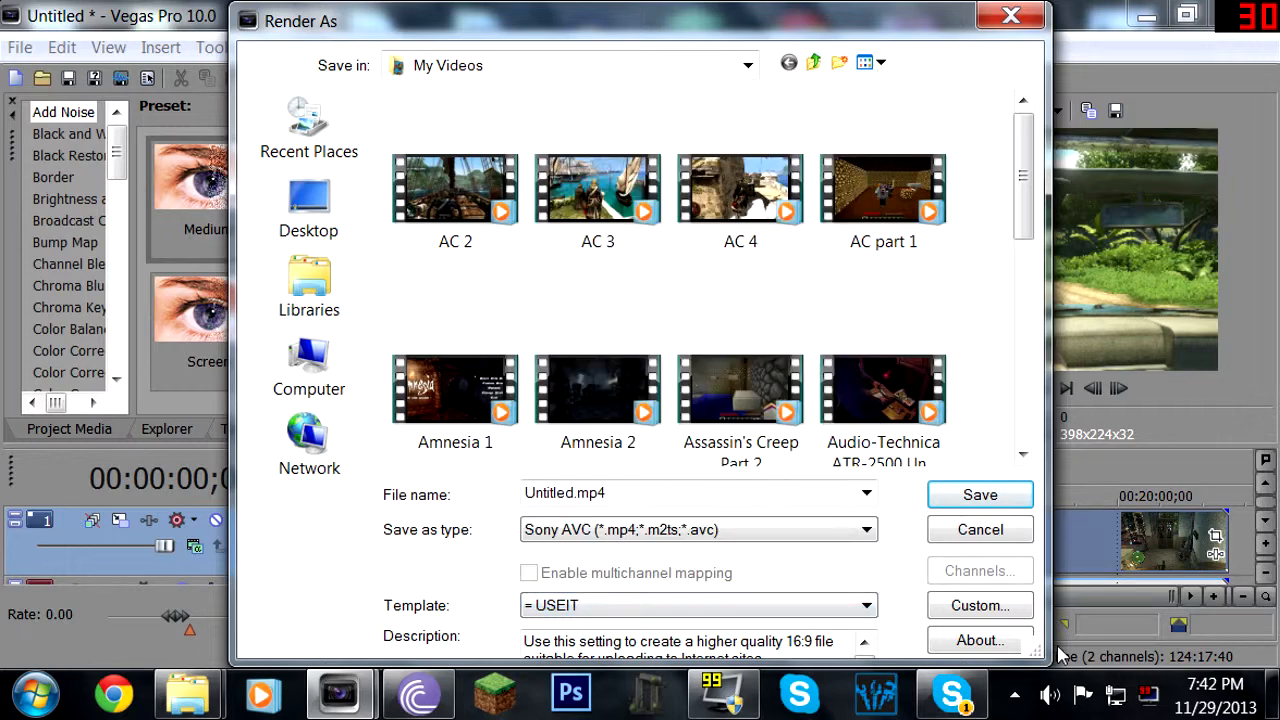
Open the custom settings of the USEIT render template and keep AVC as the video format.
click(1020, 612)
drag(668, 20, 677, 20)
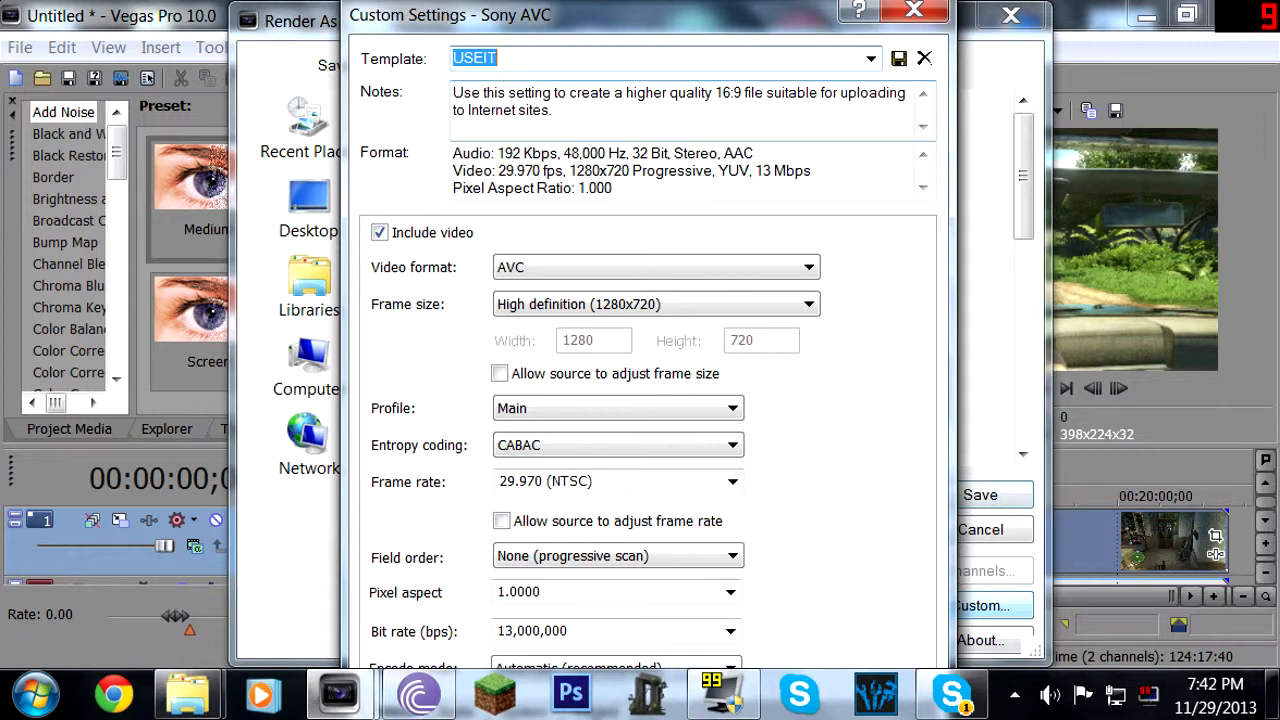
click(625, 262)
click(623, 265)
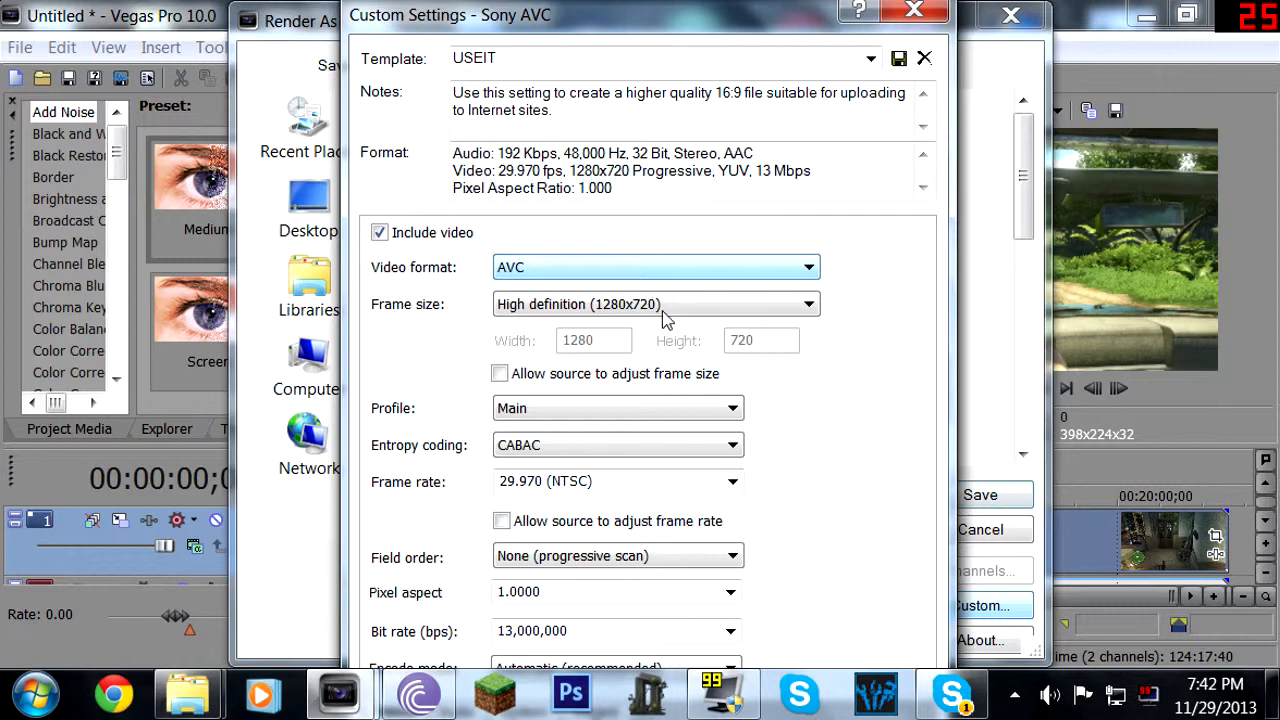
click(680, 277)
click(560, 285)
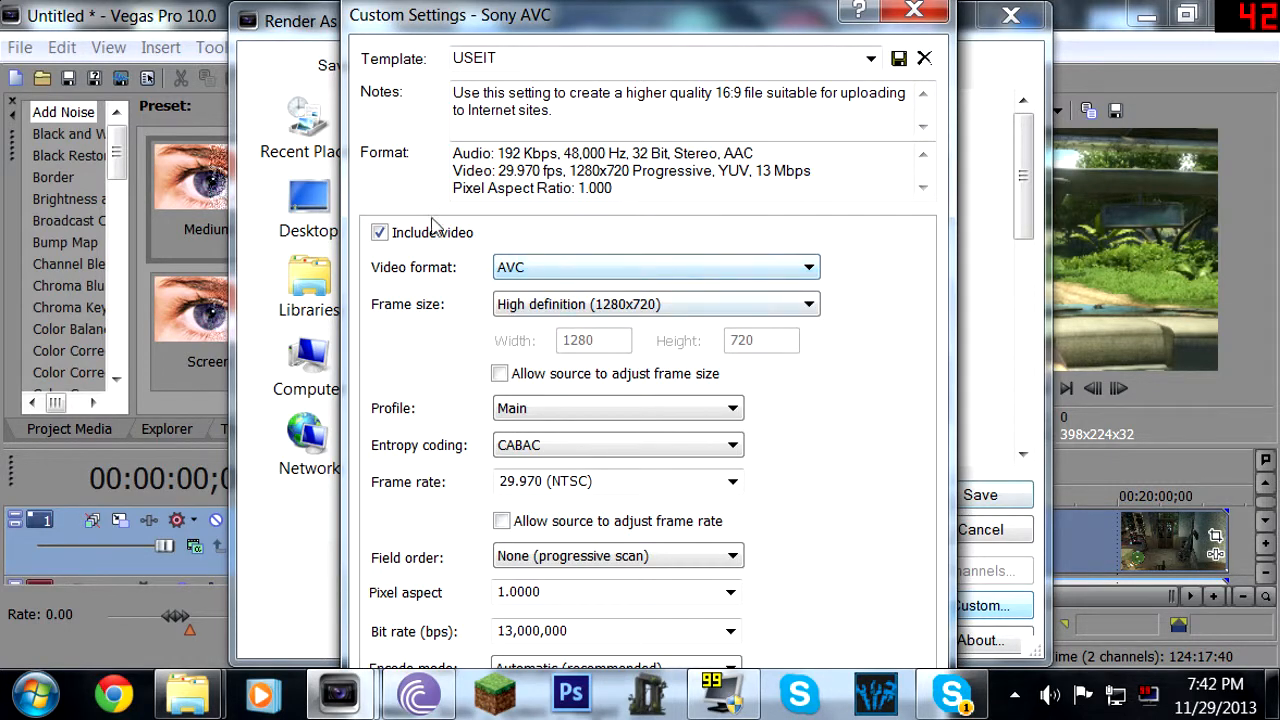
Keep the USEIT template's frame size at High definition (1280x720) and look over its profile and entropy coding.
click(565, 313)
click(564, 303)
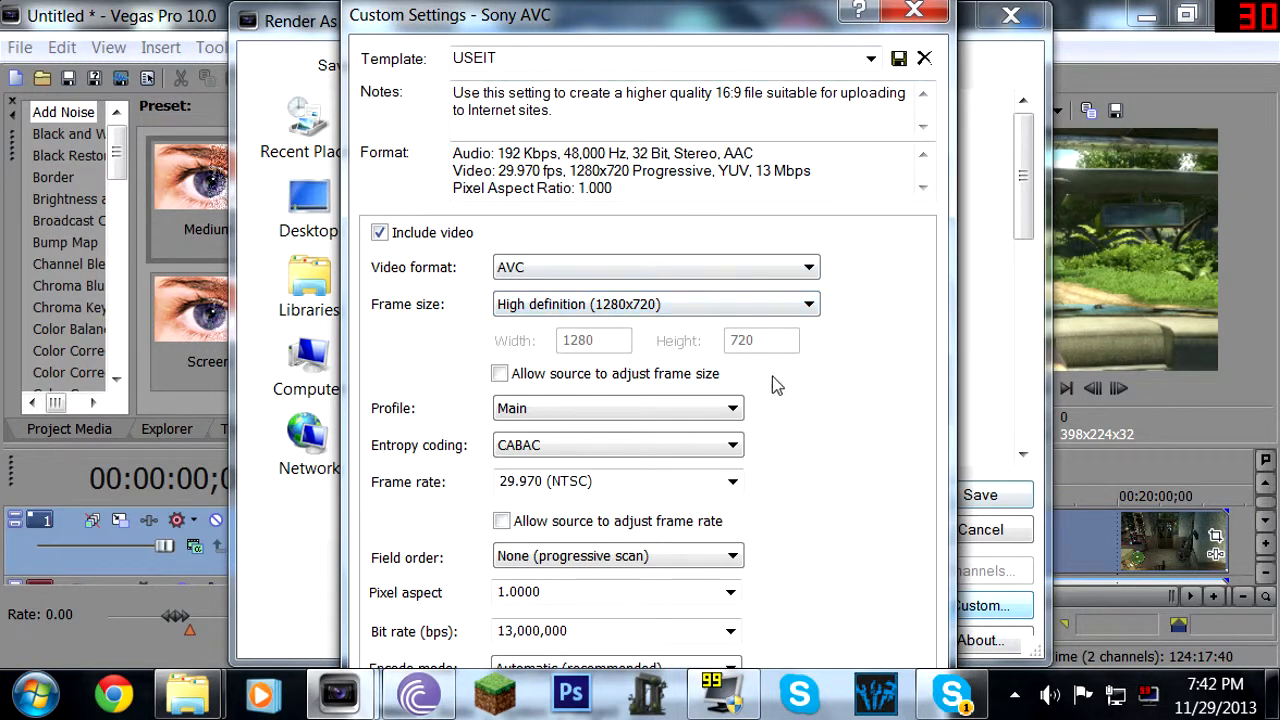
click(556, 435)
Reposition the Custom Settings dialog and dock the Windows taskbar at the right edge of the screen to uncover the dialog's lower part.
drag(695, 30, 687, 10)
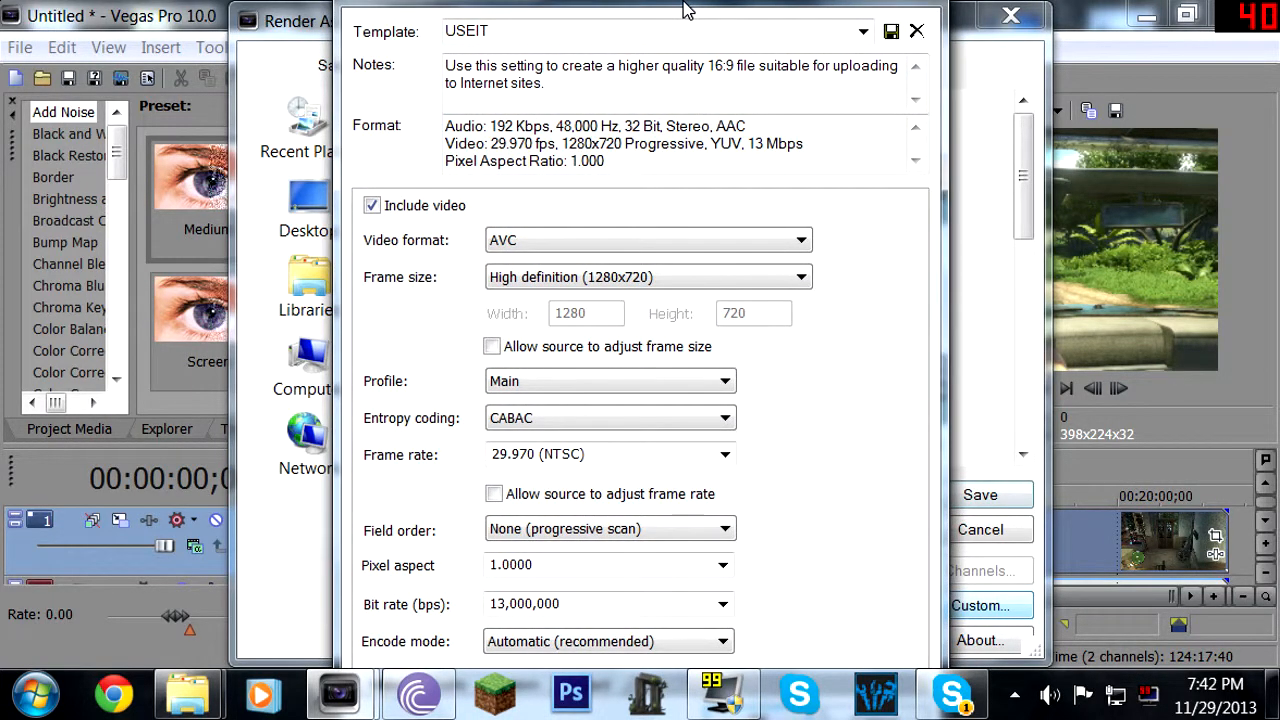
drag(687, 10, 674, 55)
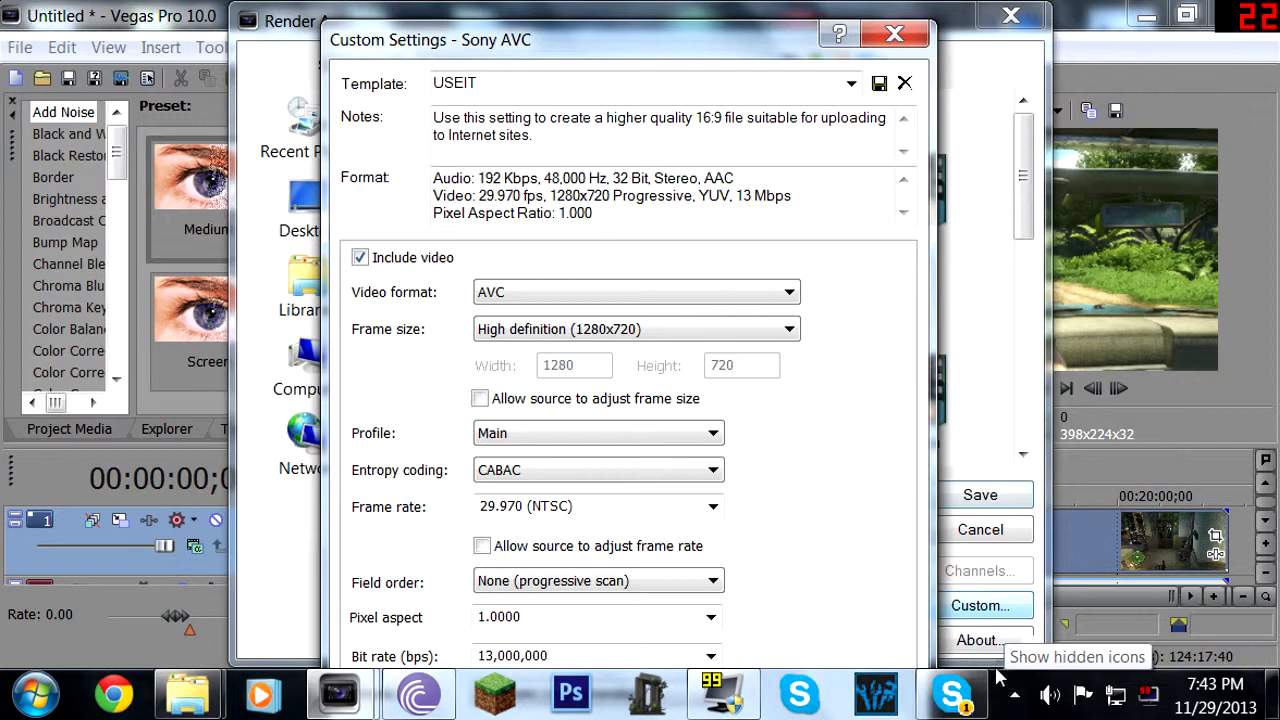
drag(1005, 693, 1240, 420)
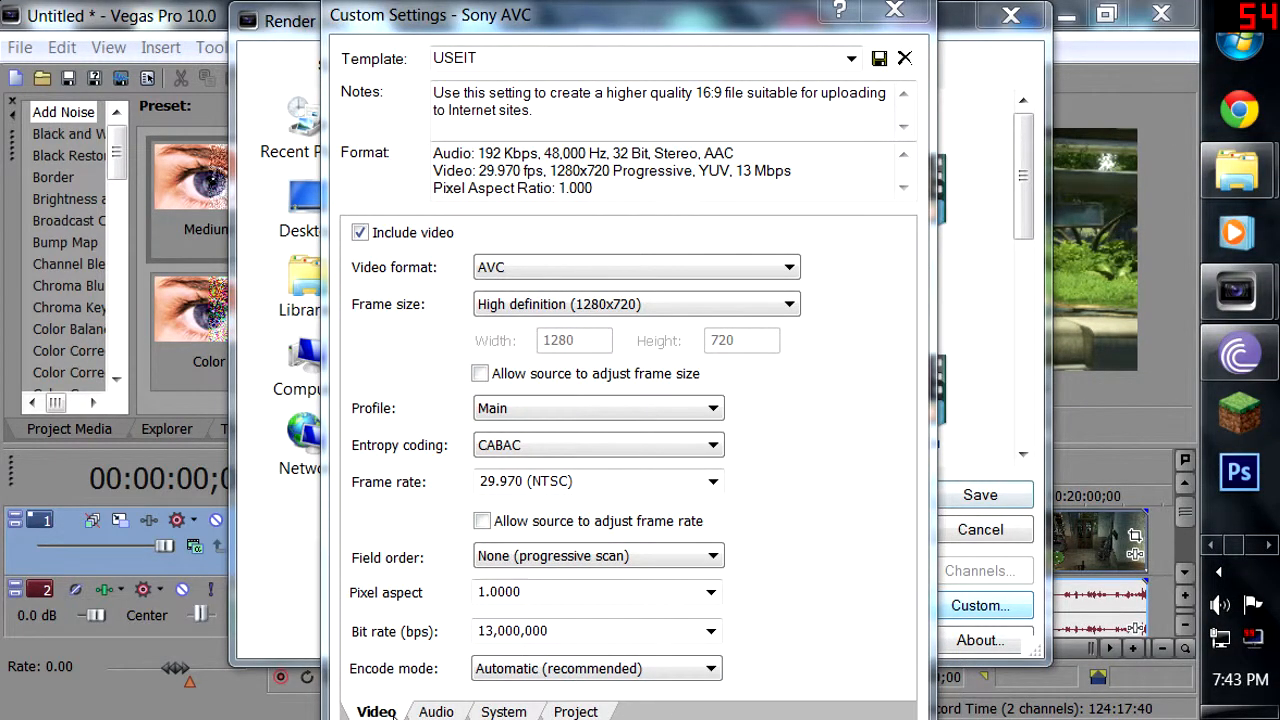
Review the template's audio settings, keeping the bit rate at 192,000 and the audio coding mode at Stereo.
click(434, 710)
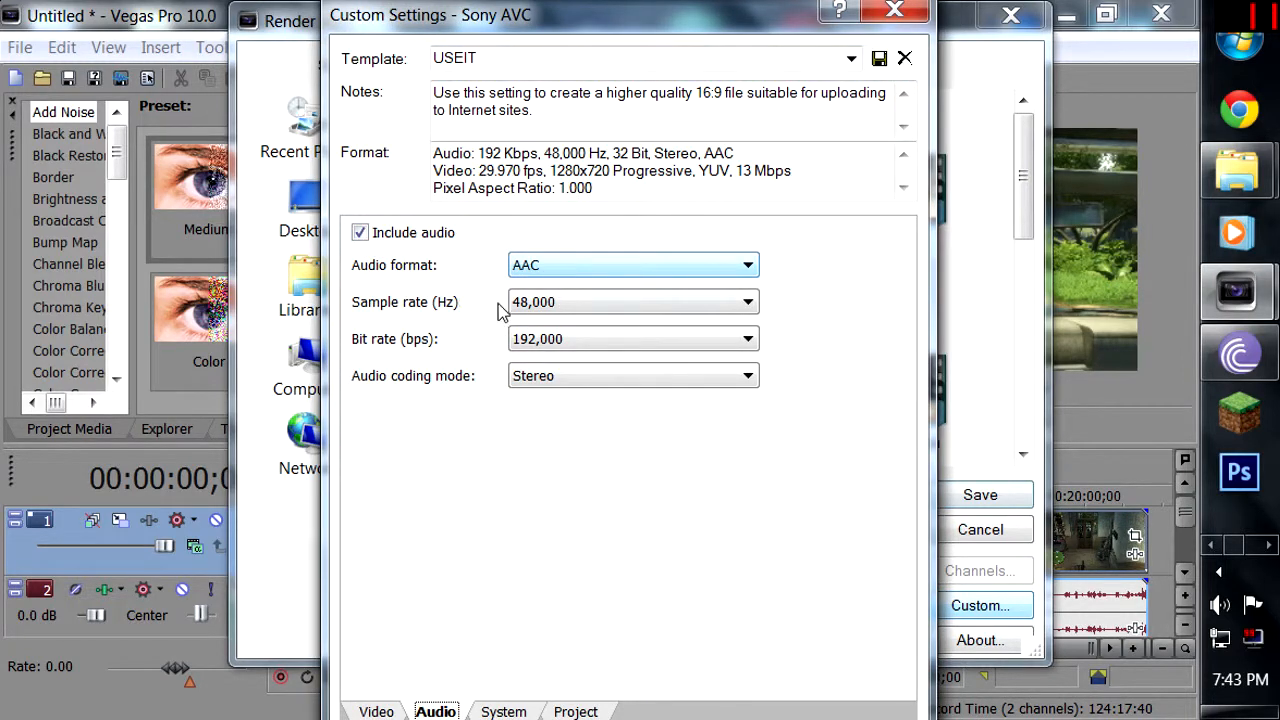
click(565, 340)
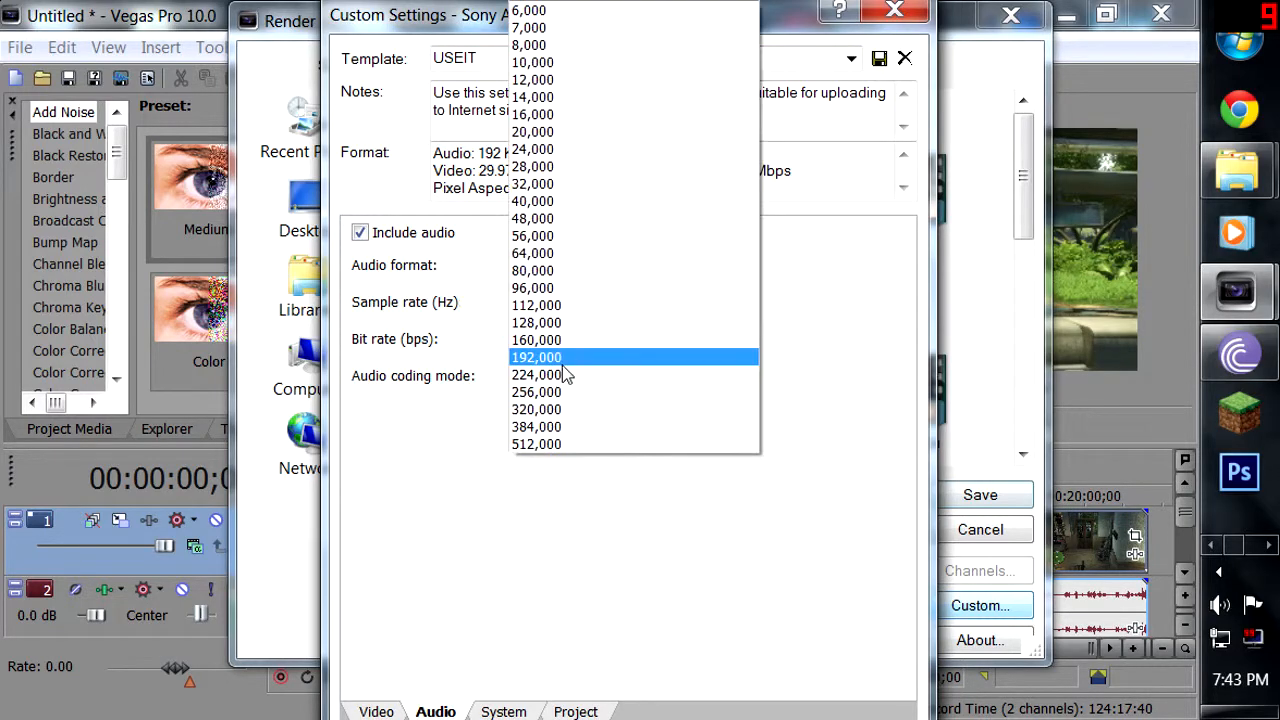
click(452, 530)
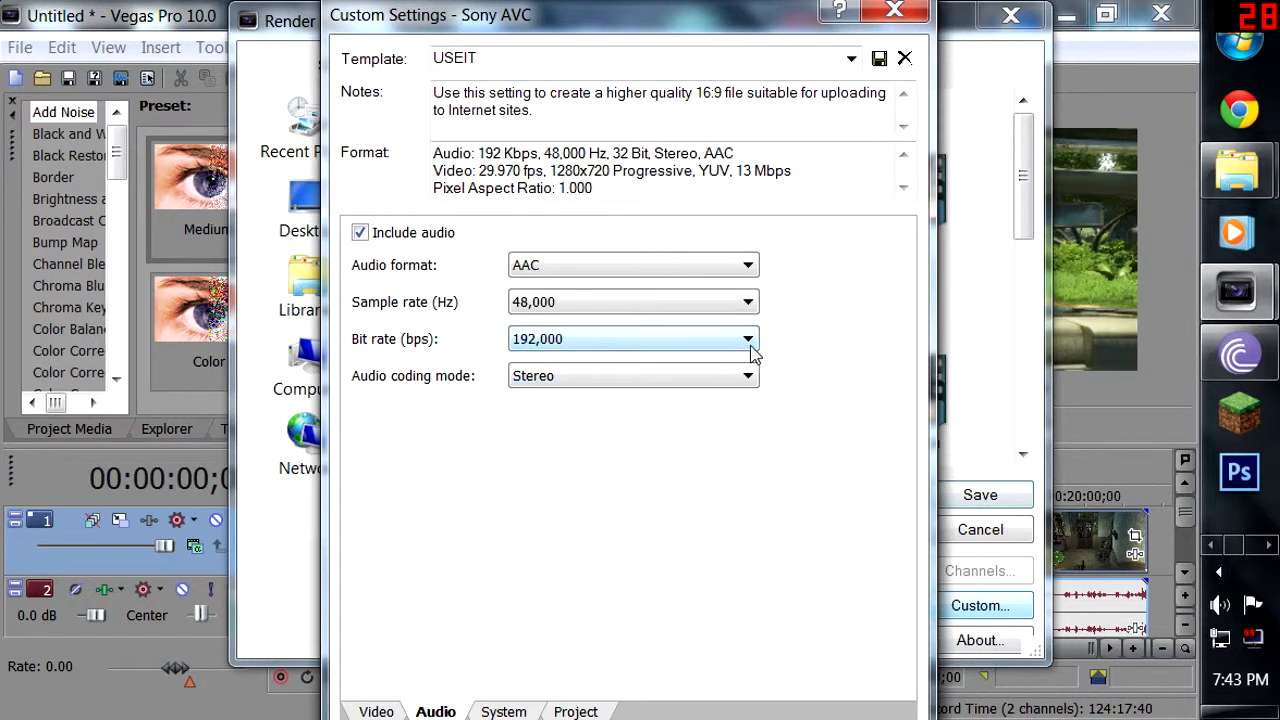
click(585, 375)
click(584, 390)
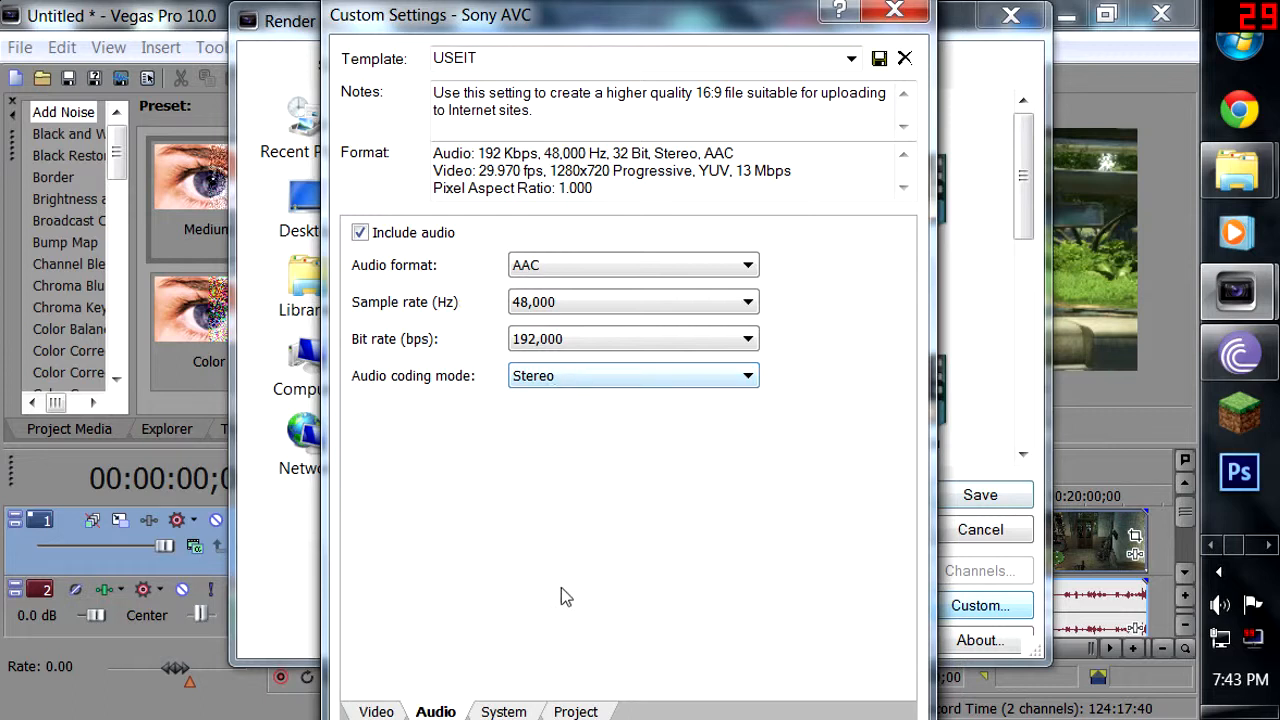
Check the template's system settings and keep MP4 file format (.mp4) as the format.
key(ctrl+Tab)
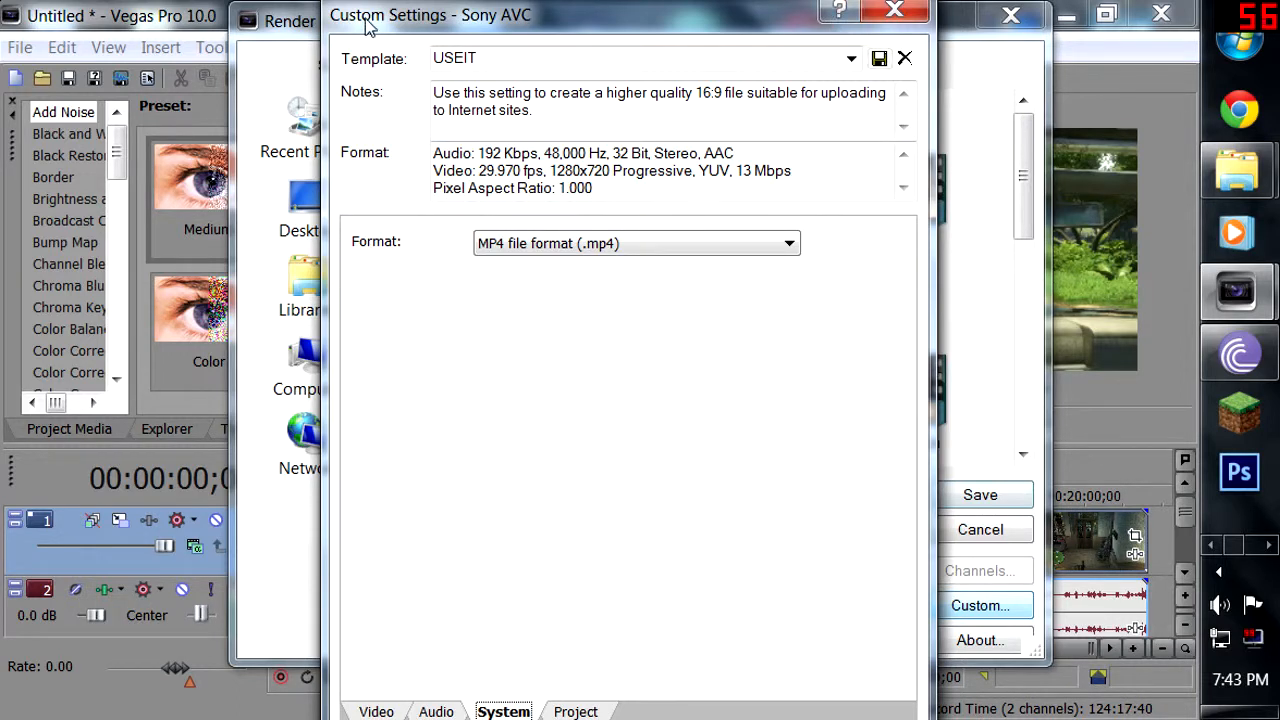
click(560, 246)
click(560, 247)
click(560, 246)
click(575, 263)
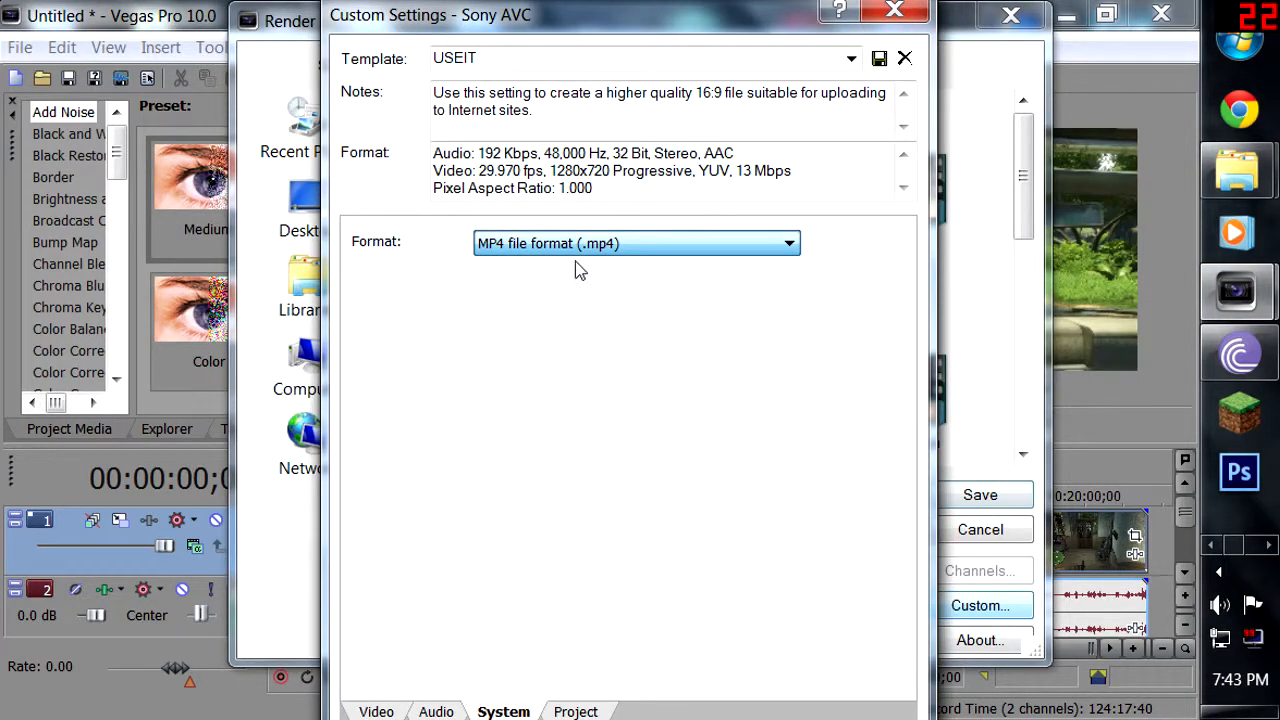
Review the template's project settings and the Stereoscopic 3D mode choices, keeping (Use Project Settings).
key(ctrl+Tab)
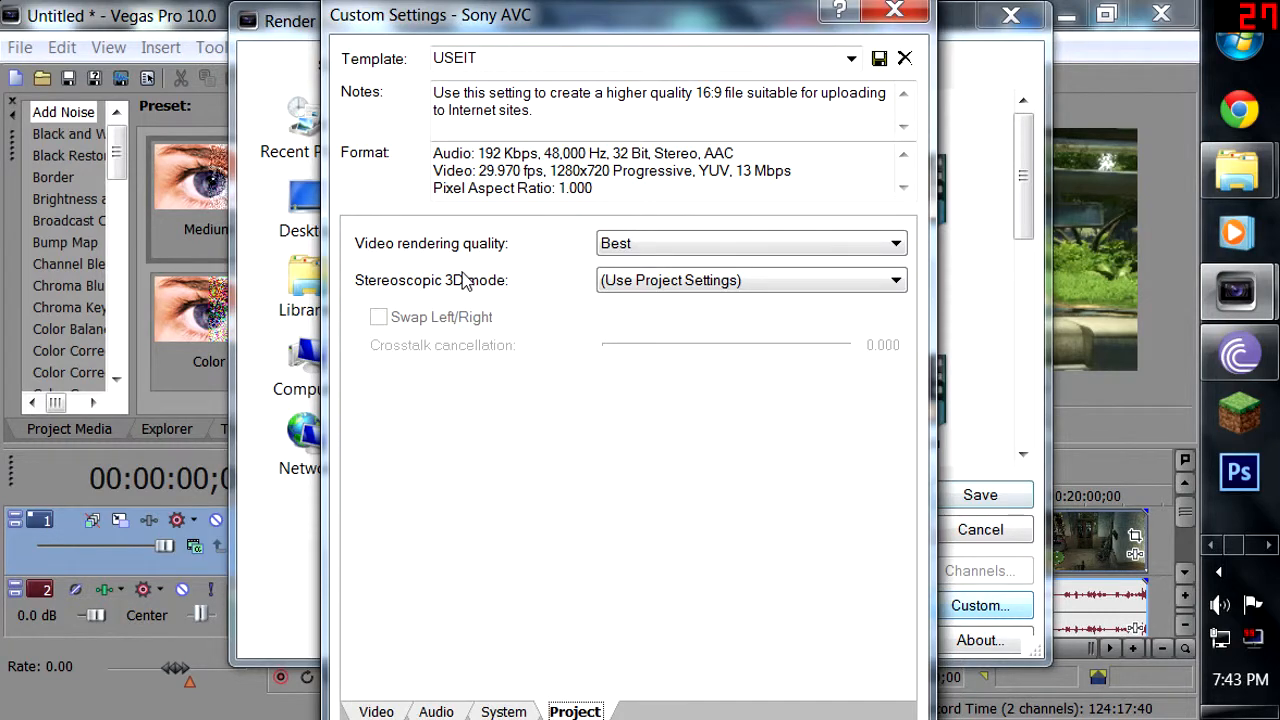
click(665, 285)
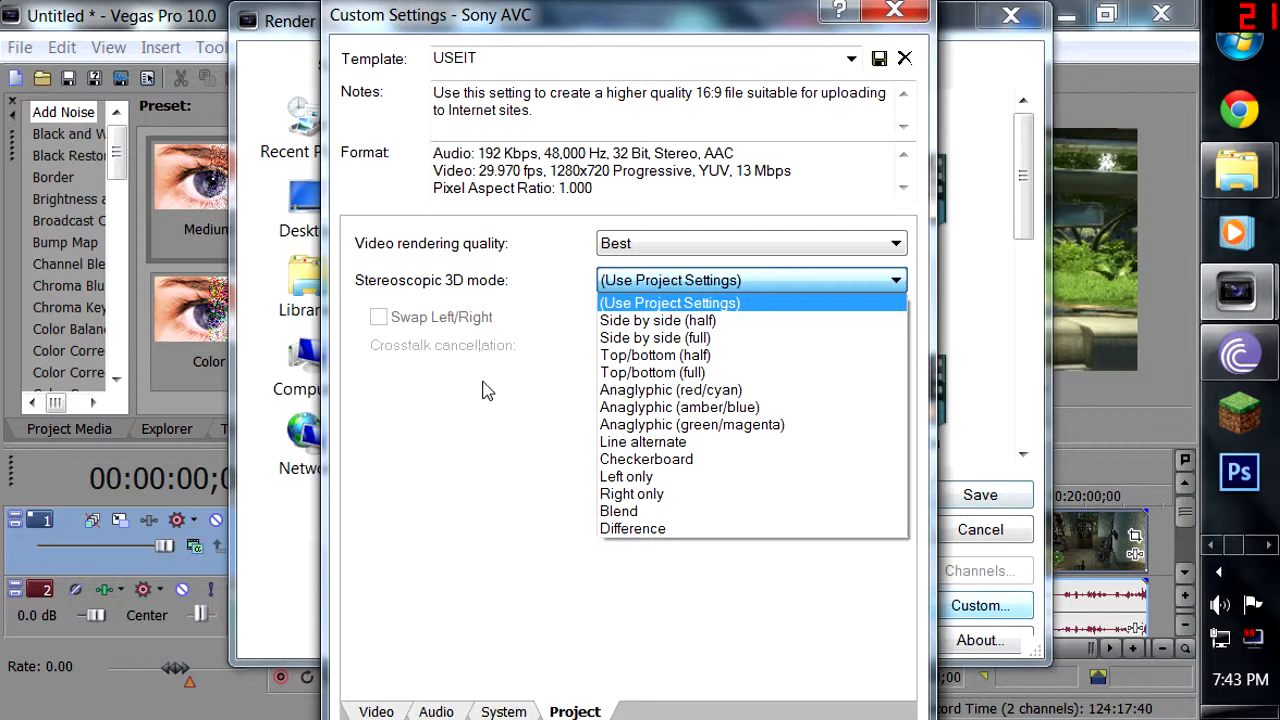
click(480, 385)
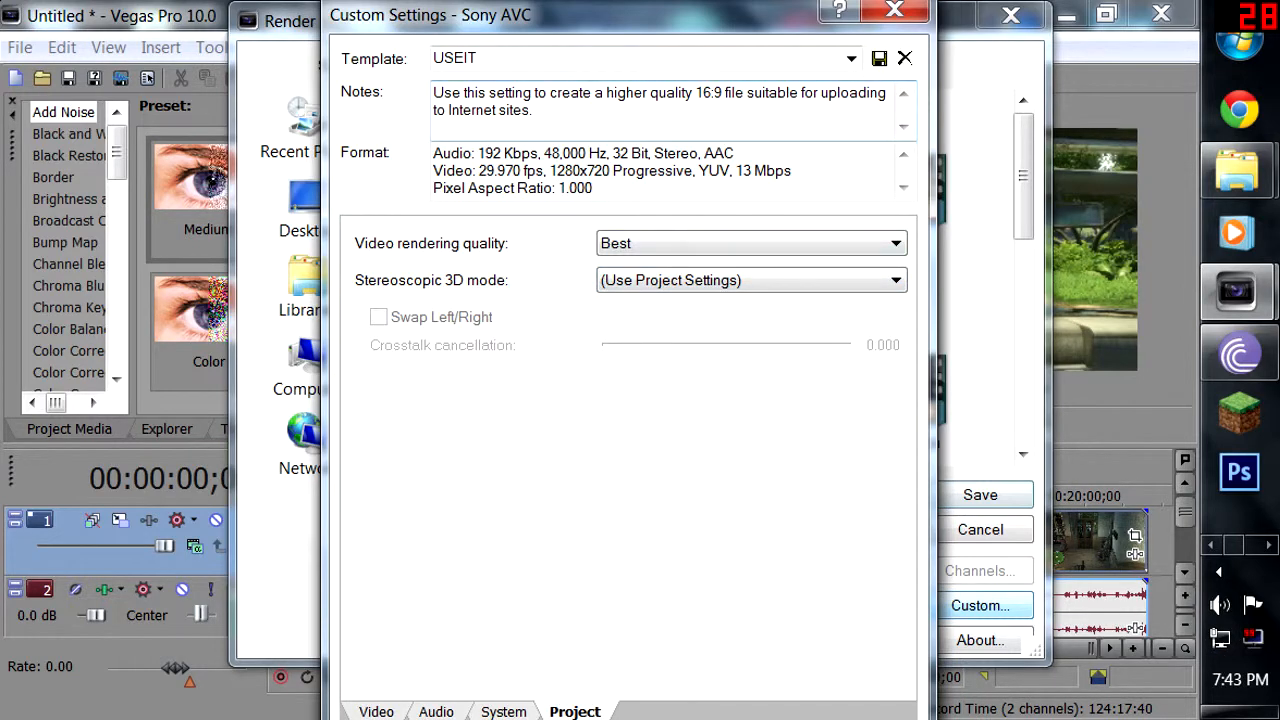
Check the template's name field, then close the custom settings and the Render As dialog without rendering.
drag(780, 58, 436, 58)
click(560, 58)
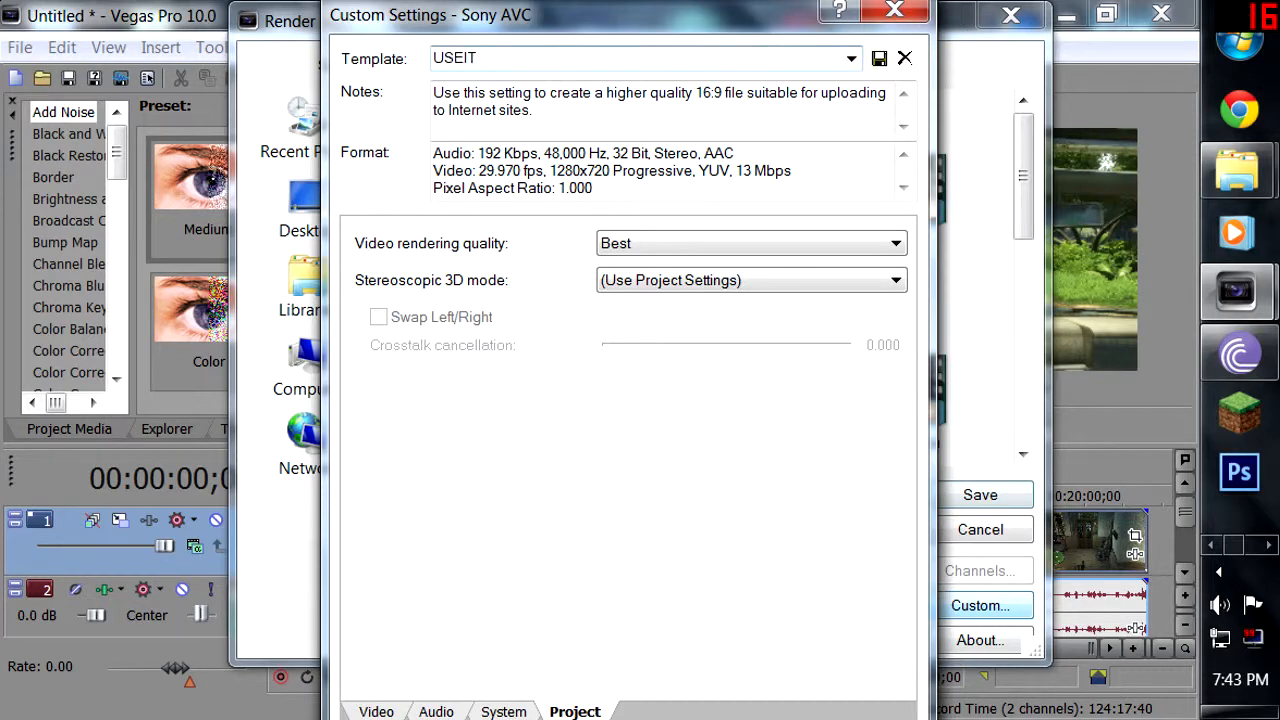
click(908, 16)
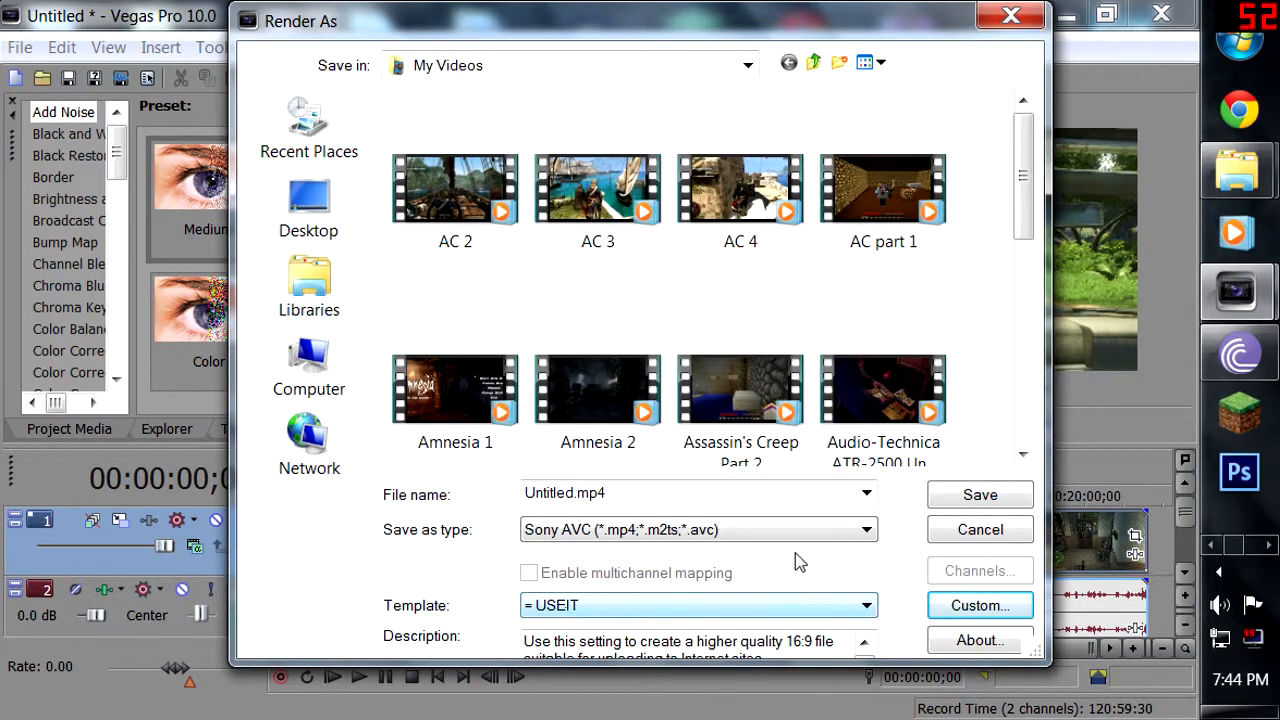
click(1012, 16)
Exit Vegas Pro without saving the changes to Untitled and dock the taskbar back at the bottom edge of the screen.
click(1161, 14)
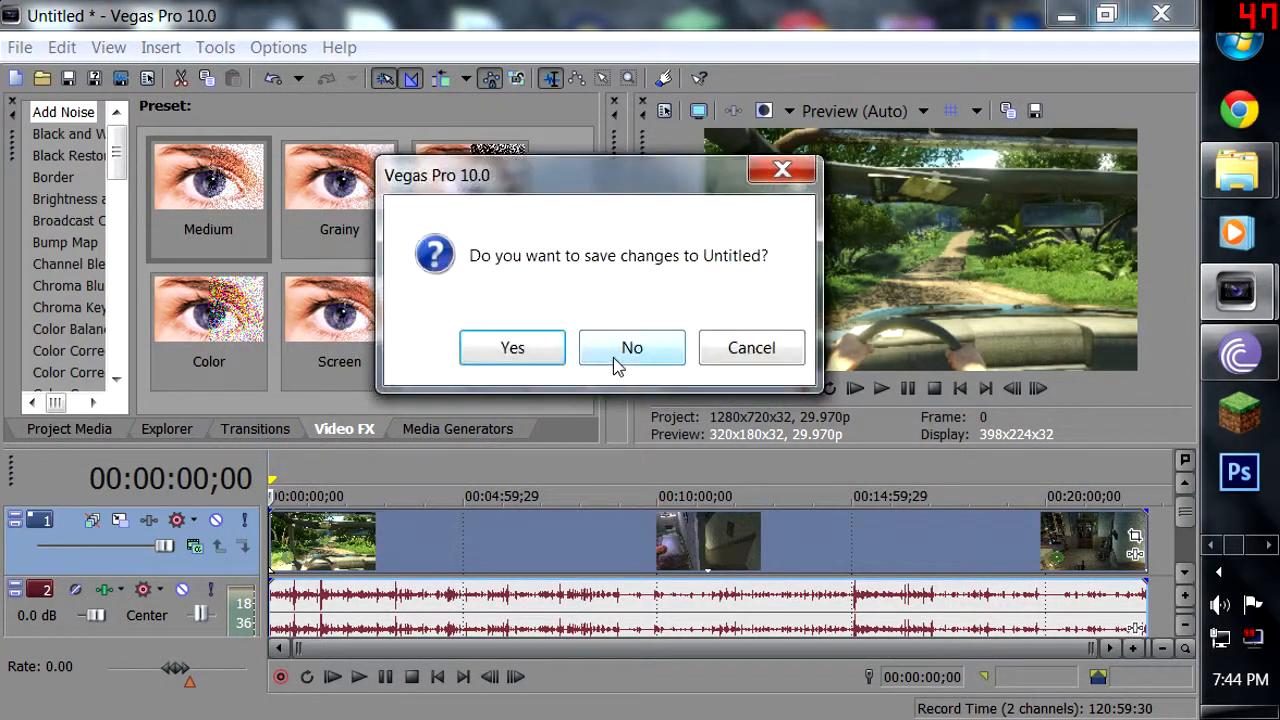
click(613, 357)
click(1176, 12)
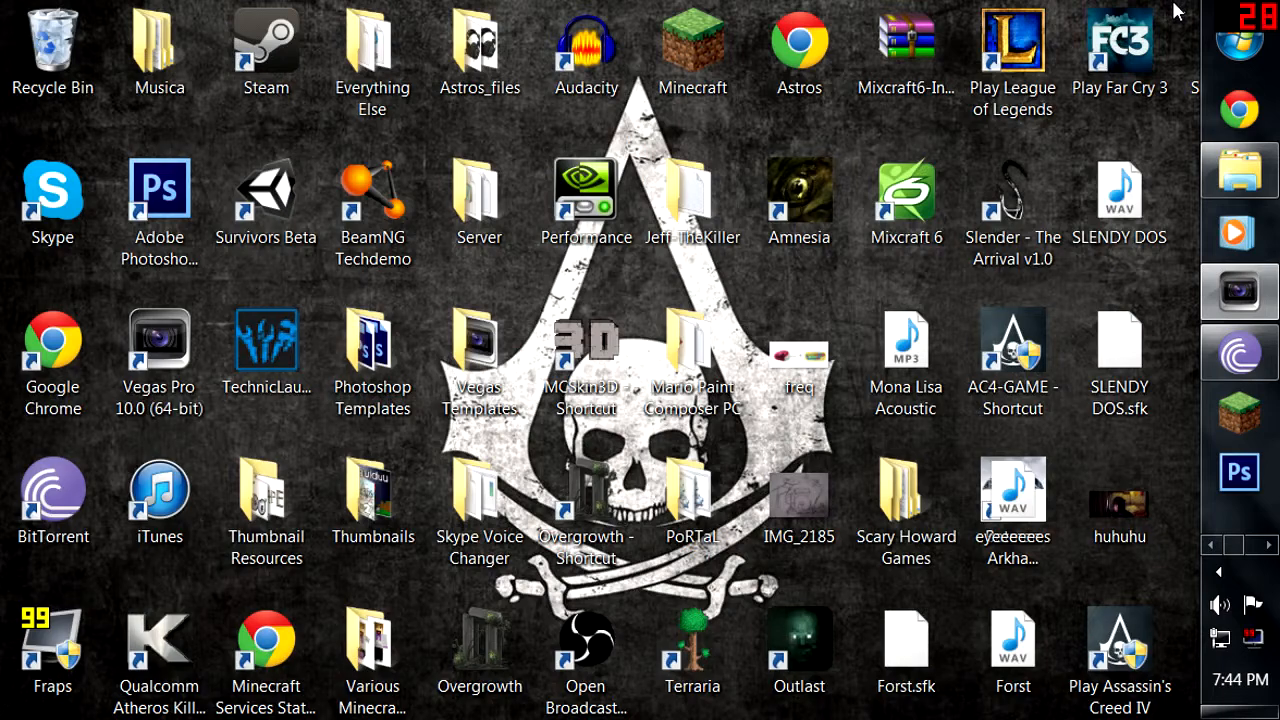
drag(1265, 527, 1100, 695)
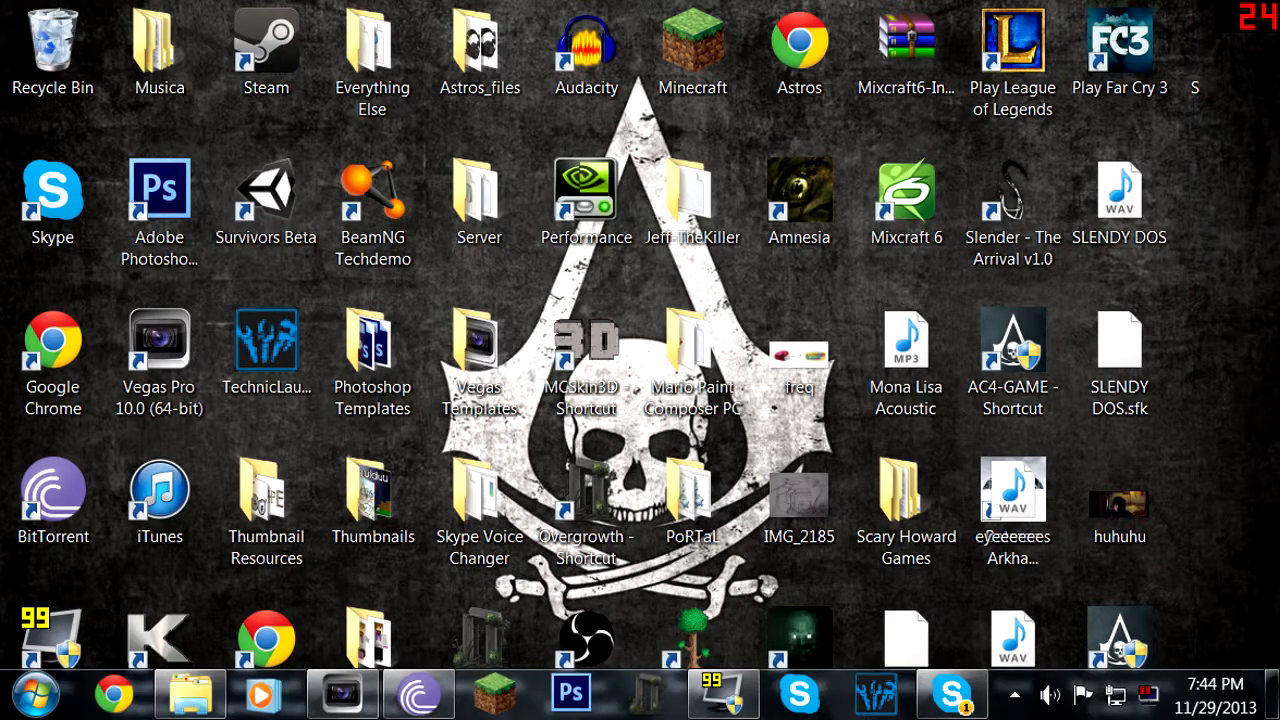